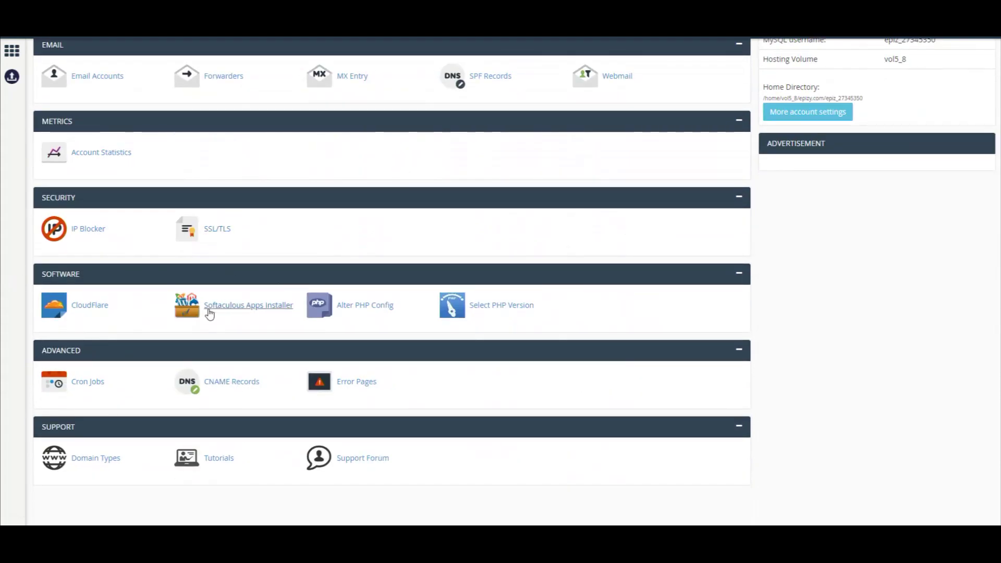
Step: Open the Softaculous WordPress install form for wordpressfacil.epizy.com, version 5.5.3
left_click(238, 316)
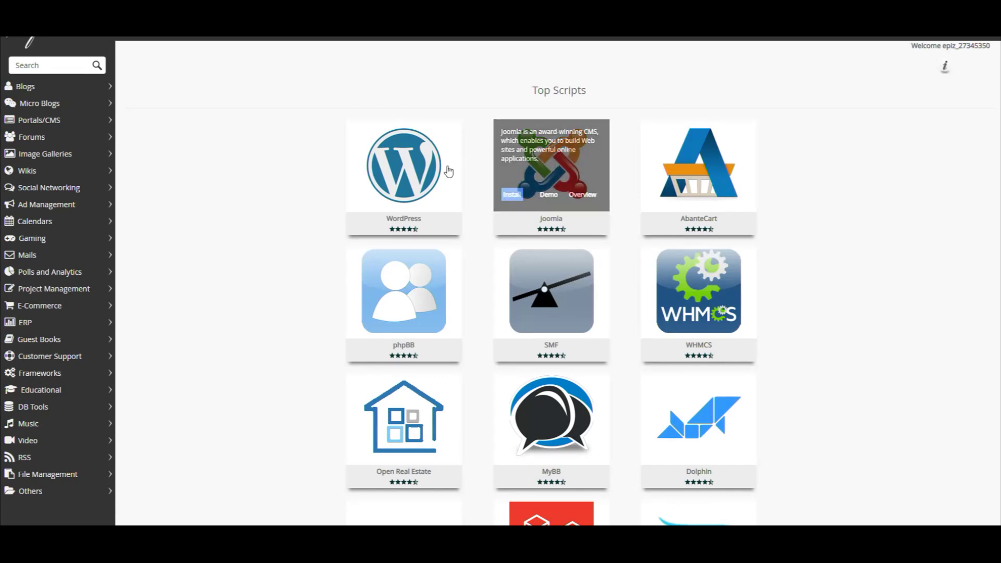
left_click(435, 175)
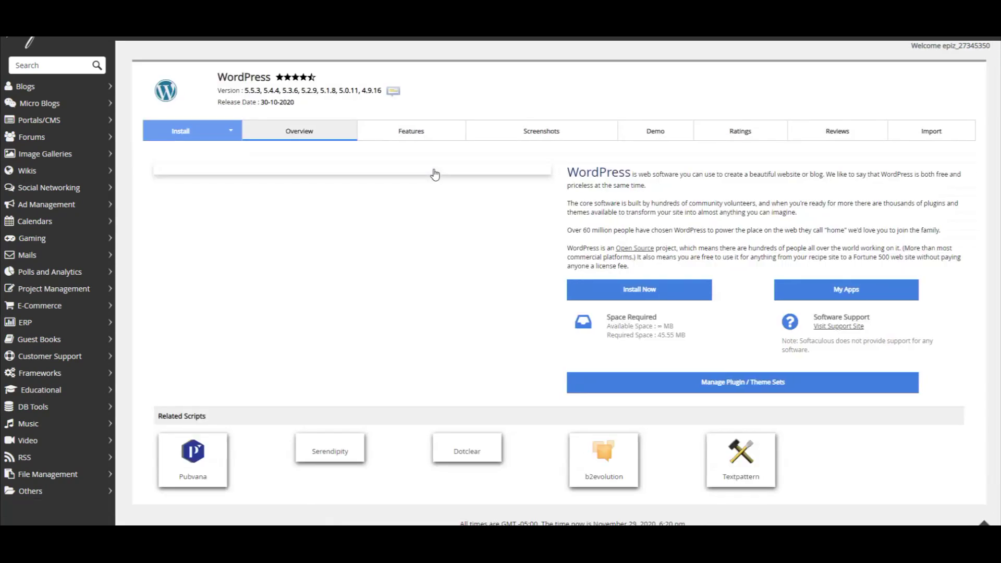
left_click(648, 290)
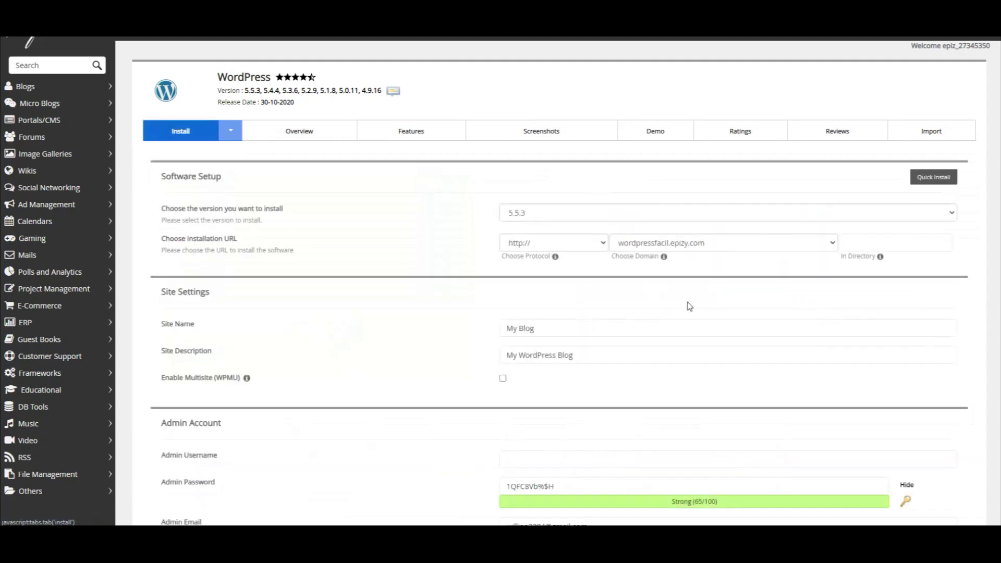
Step: Set the WordPress install directory field to novo
scroll(492, 327, "down", 10)
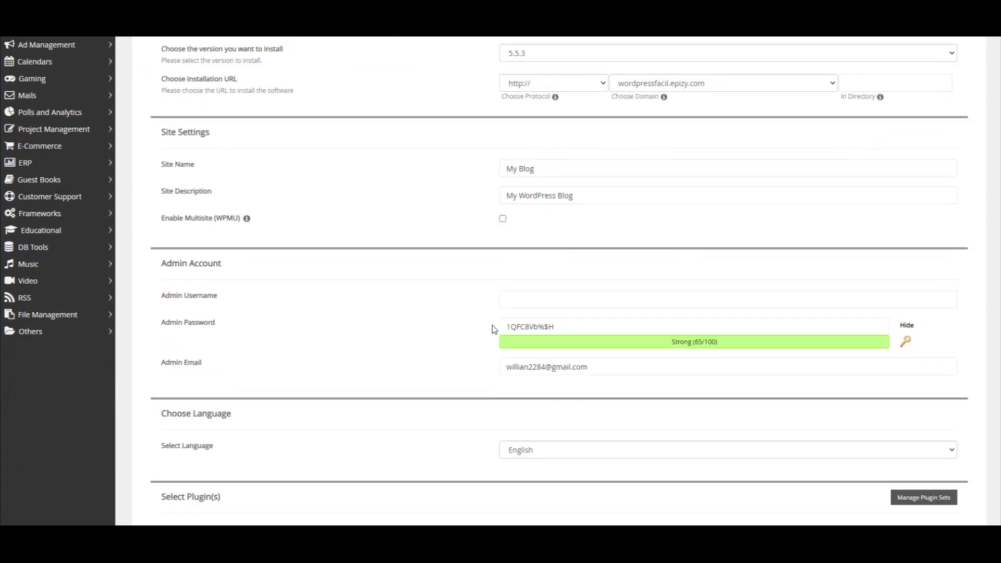
scroll(493, 325, "up", 5)
scroll(492, 328, "up", 5)
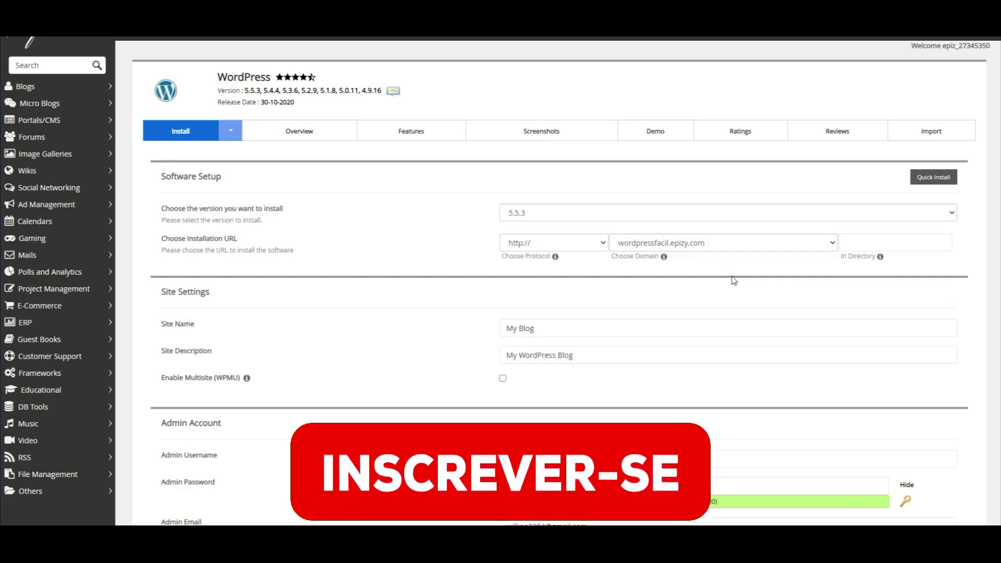
left_click(890, 242)
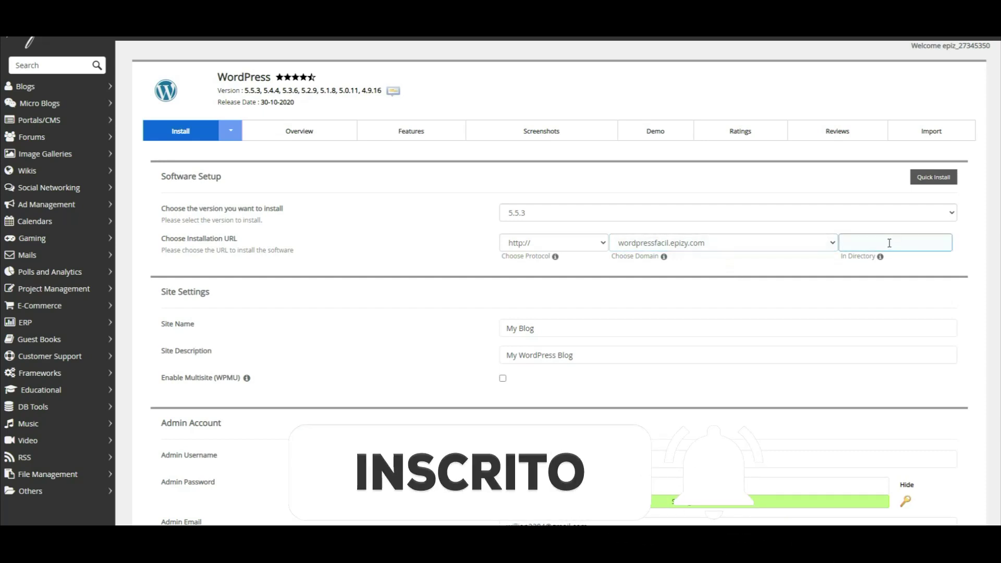
type("novo")
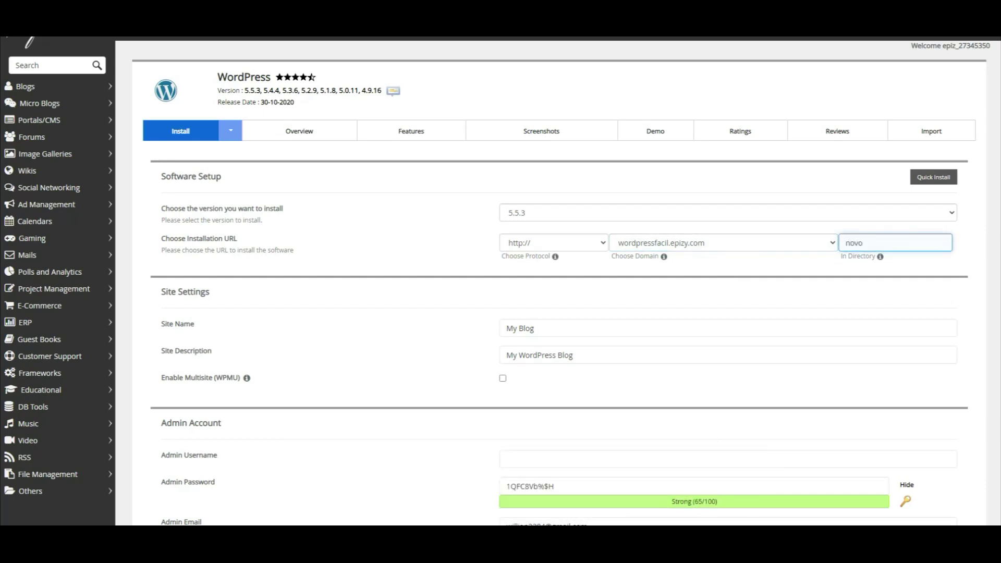
double_click(879, 248)
key("BackSpace")
type("novo")
key("BackSpace")
key("BackSpace")
key("BackSpace")
key("BackSpace")
type("testes")
double_click(862, 243)
type("nov")
left_click(563, 249)
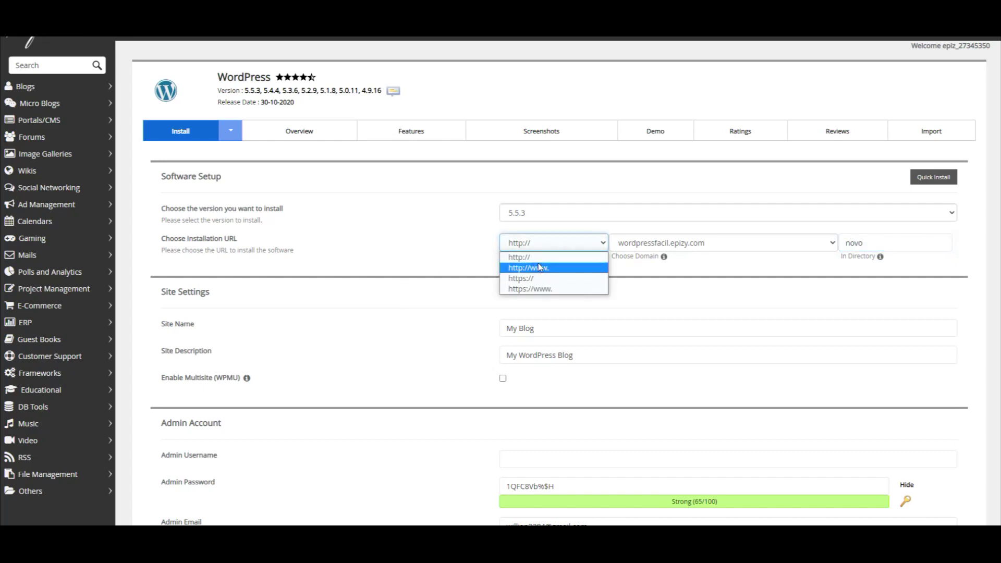
left_click(472, 265)
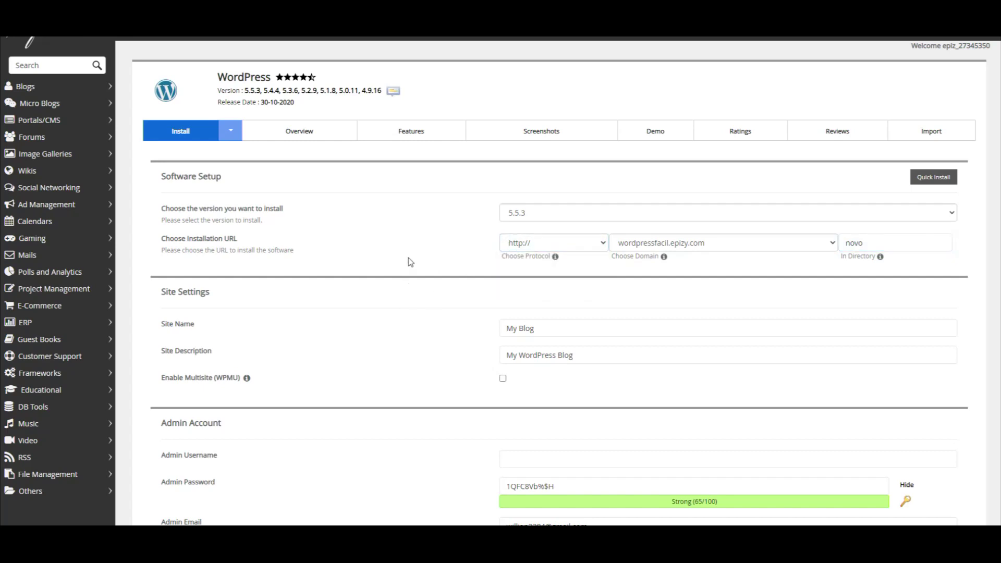
left_click(925, 244)
left_click(409, 275)
scroll(409, 275, "down", 15)
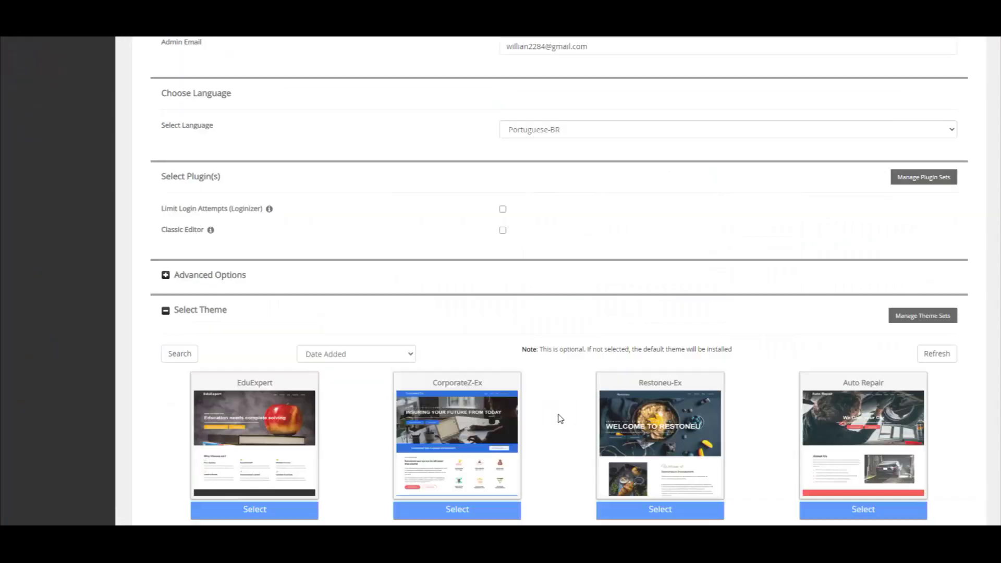
left_click(573, 463)
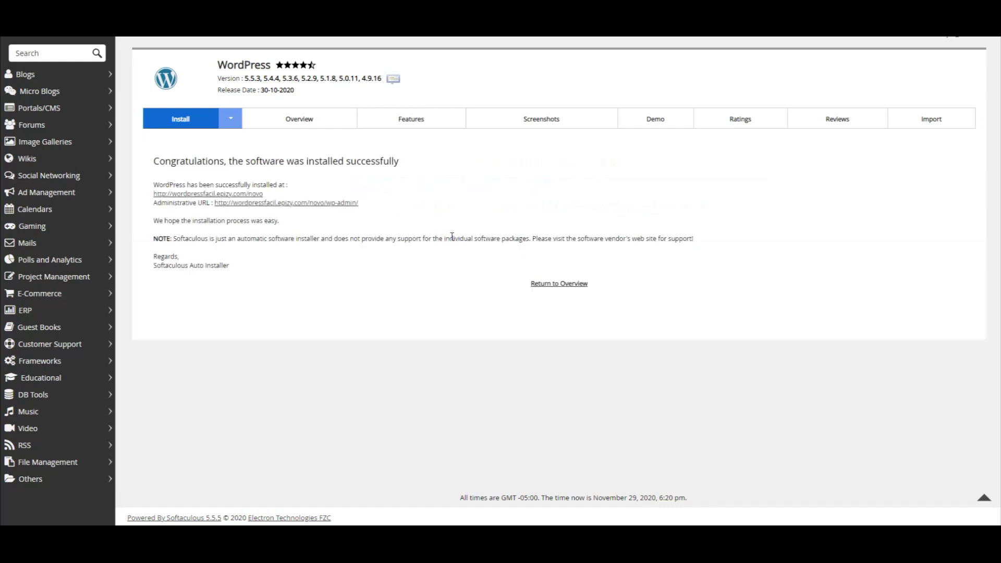
left_click(248, 194)
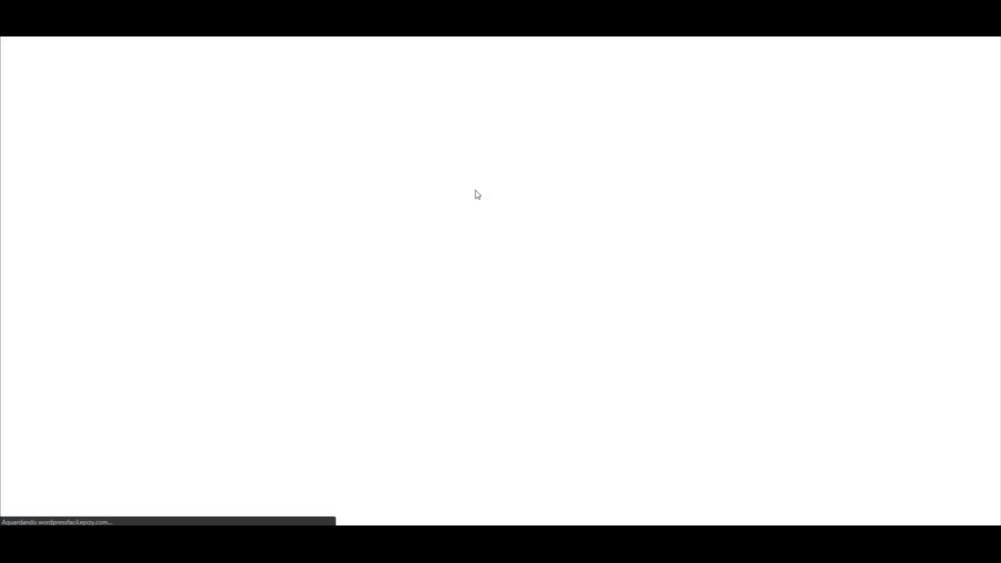
scroll(476, 195, "down", 4)
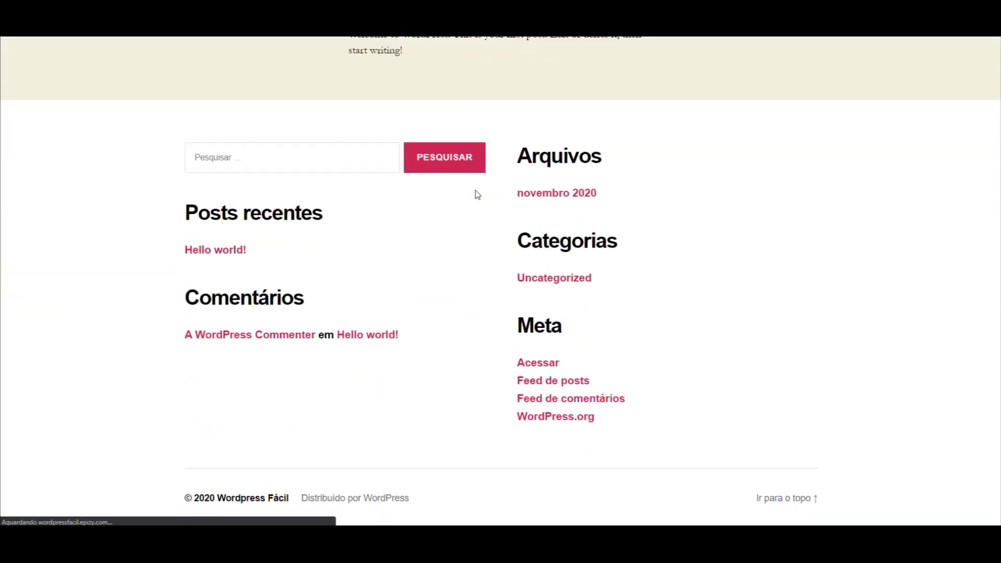
scroll(476, 195, "up", 4)
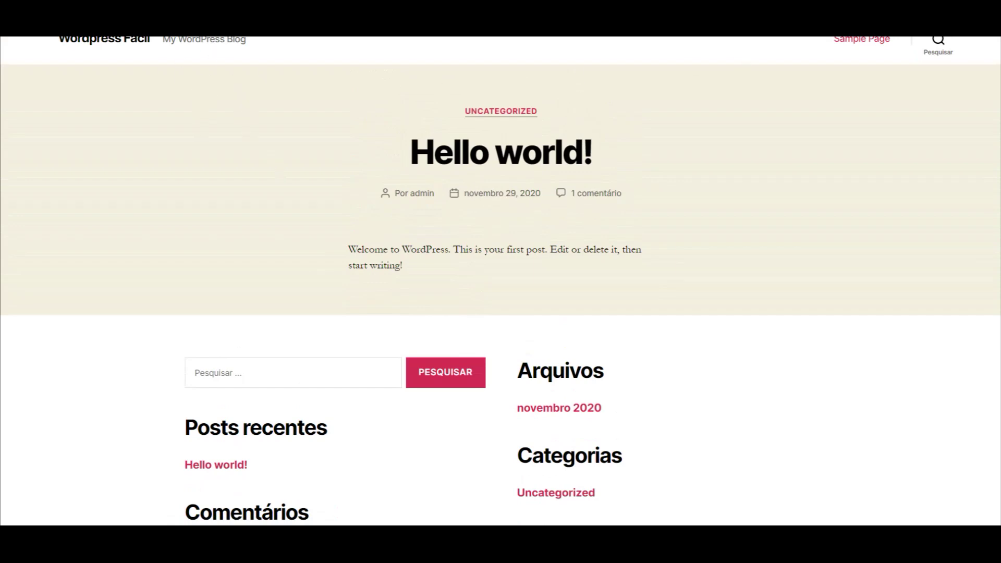
Step: On the success page, select the installed site address and the Administrative URL
key("ctrl+shift+Tab")
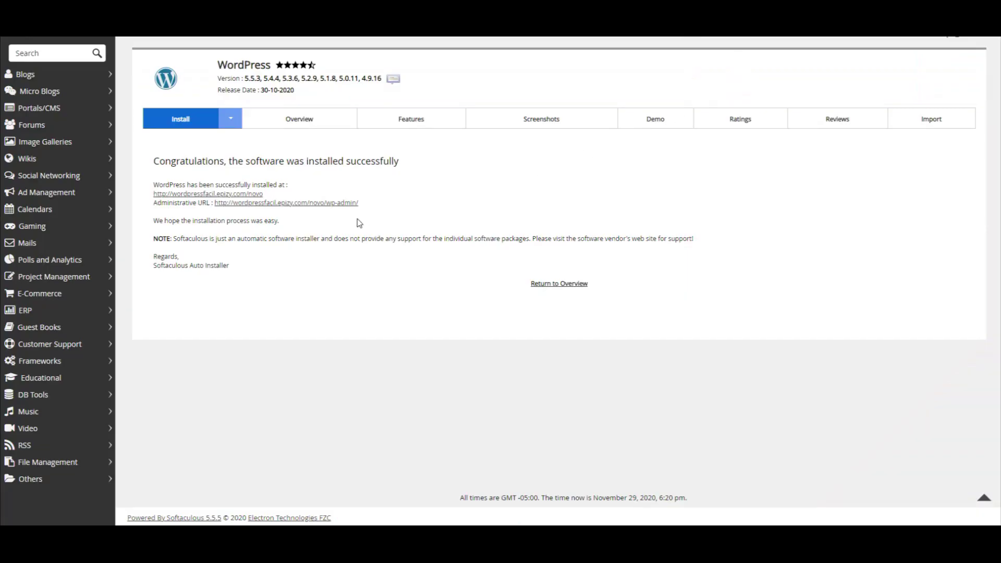
left_click_drag(153, 195, 271, 196)
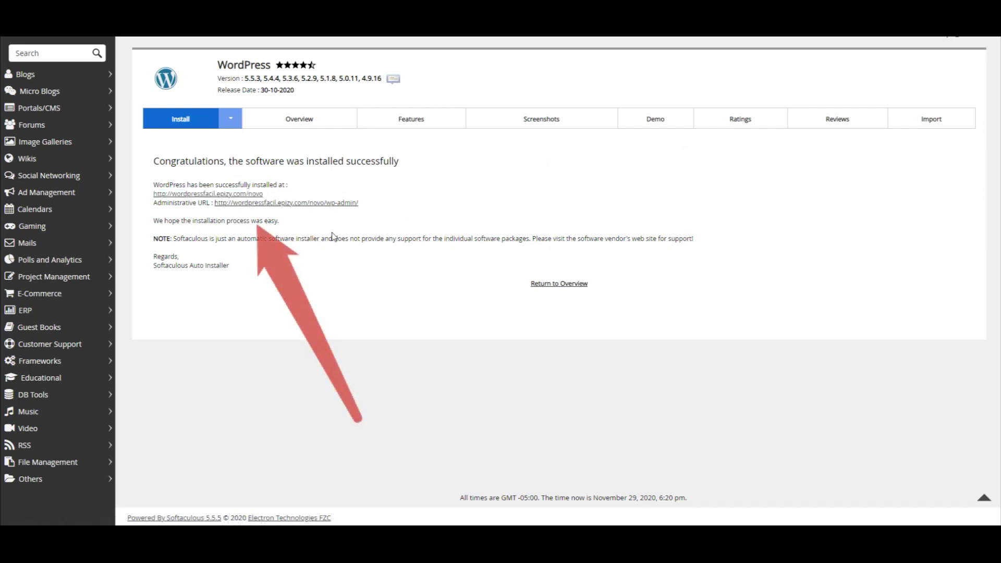
left_click_drag(366, 203, 215, 206)
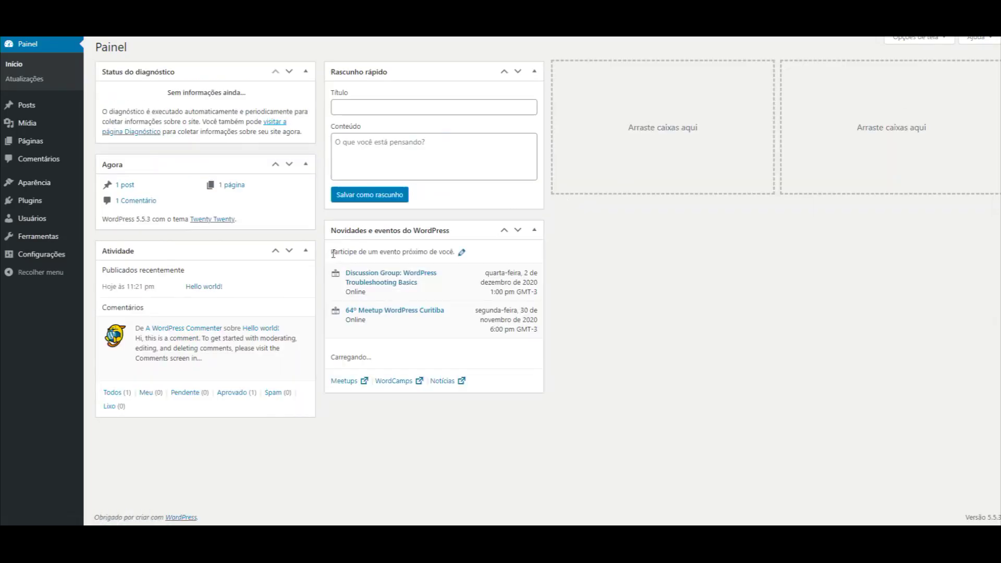
Step: Check that both General settings addresses end in /novo, then return to Softaculous's success page
left_click(33, 258)
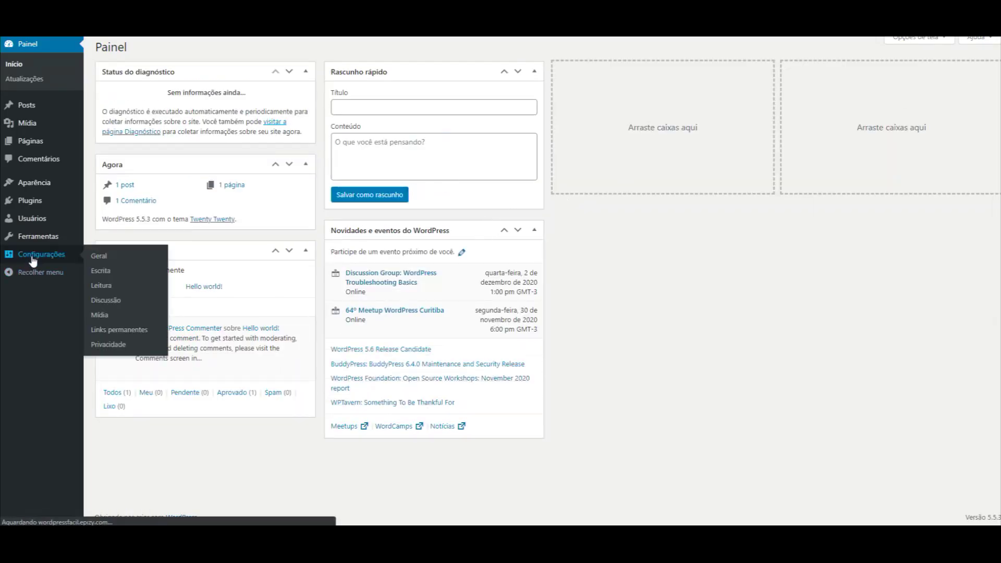
left_click_drag(363, 151, 214, 154)
left_click_drag(363, 183, 195, 198)
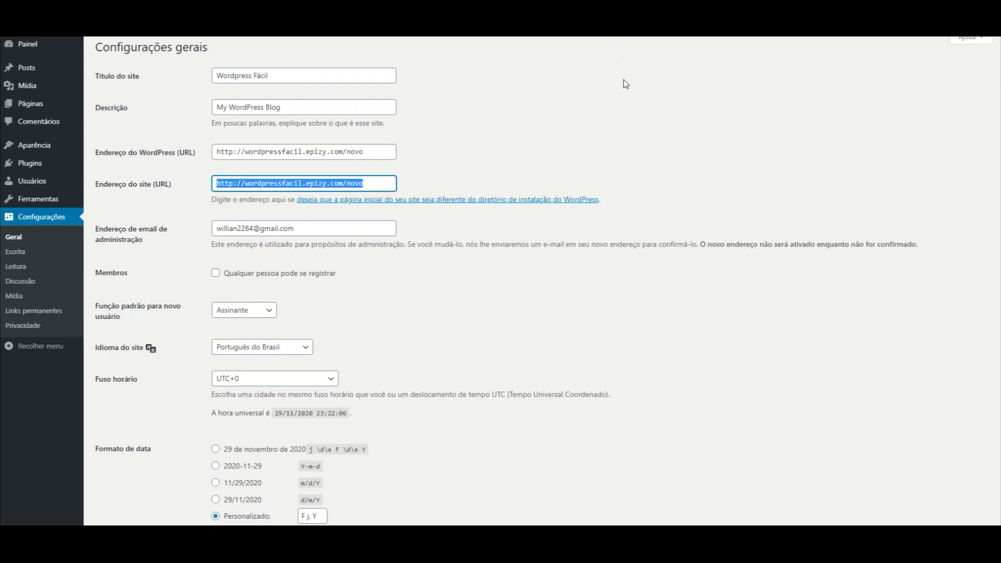
left_click(584, 37)
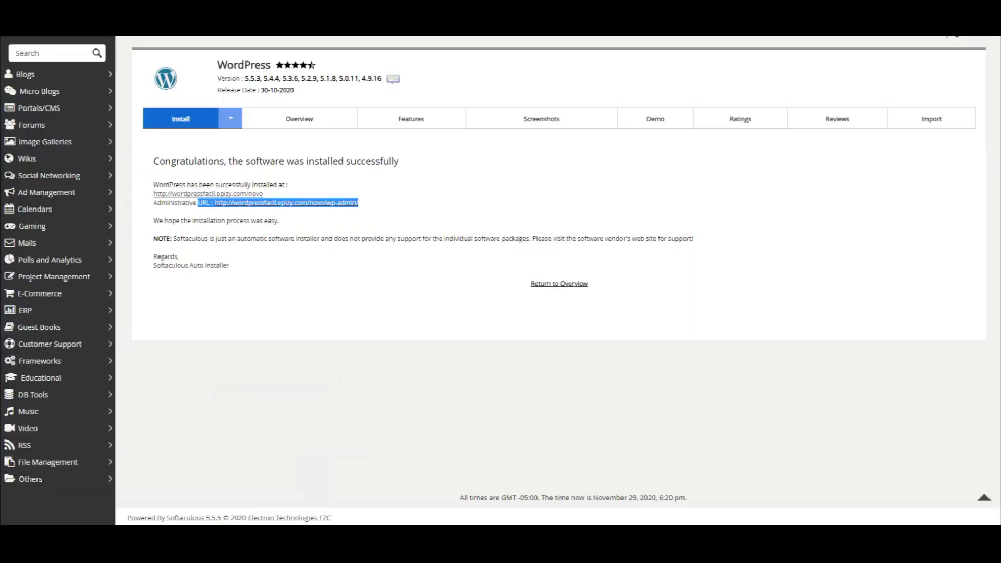
Step: Return to the InfinityFree cPanel and launch Online File Manager at the account root
key("ctrl+w")
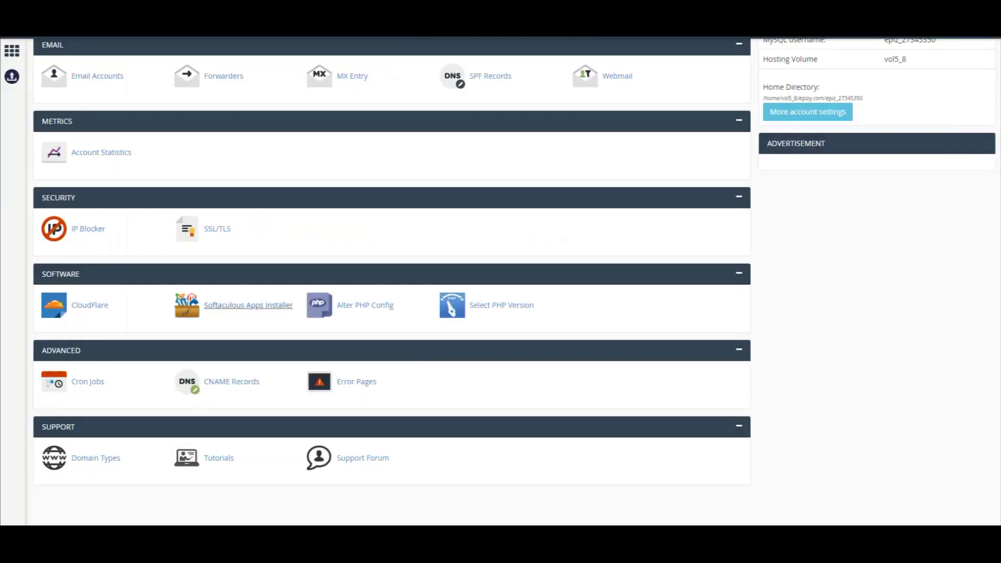
scroll(160, 100, "up", 10)
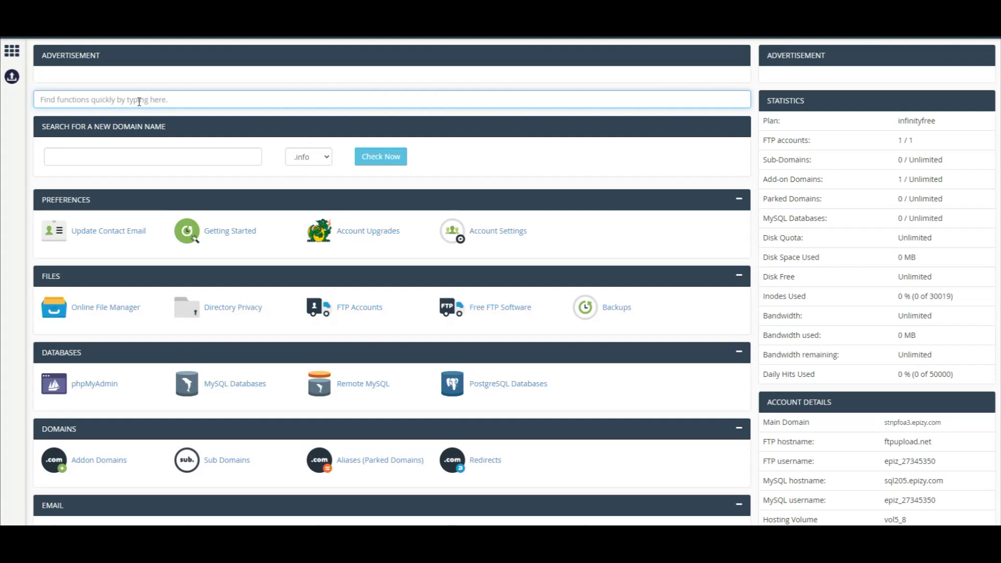
left_click(90, 307)
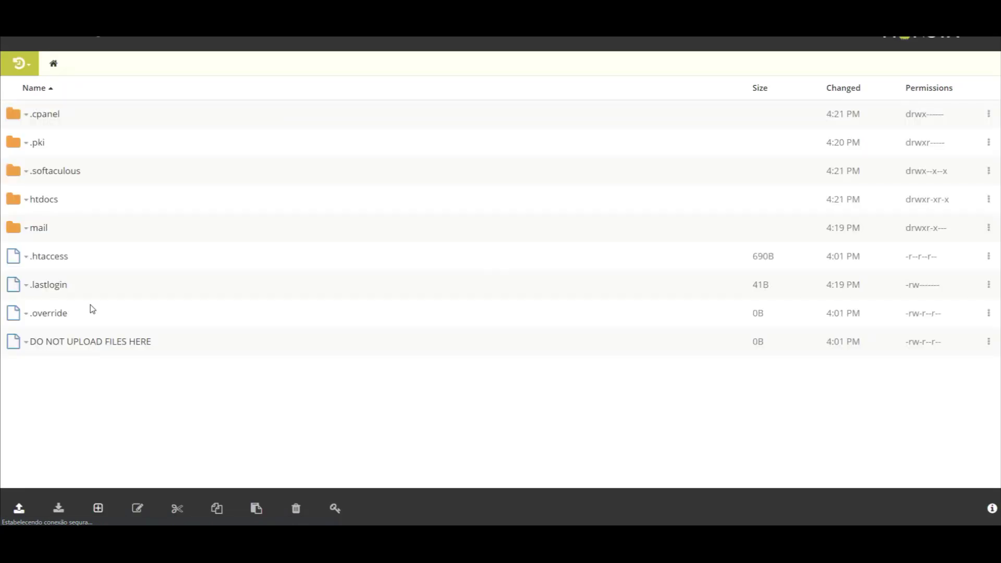
Step: Open htdocs and inspect the novo folder twice, confirming WordPress files sit beside it
left_click(43, 204)
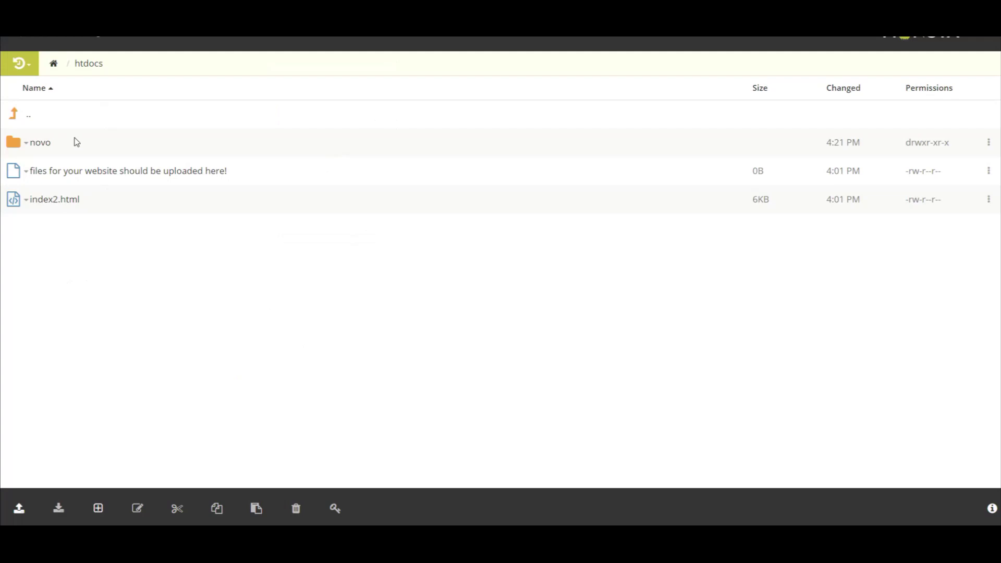
right_click(41, 149)
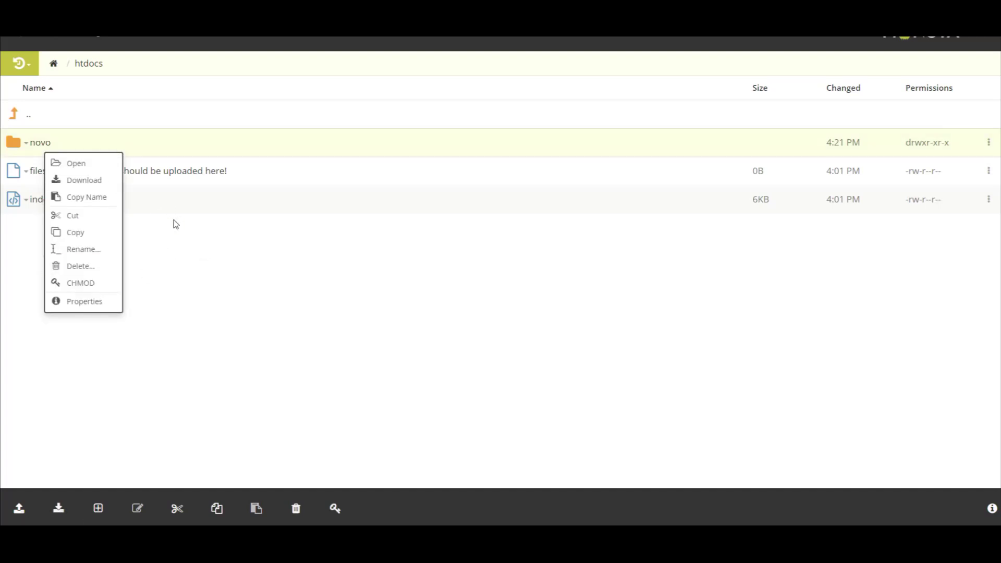
left_click(189, 211)
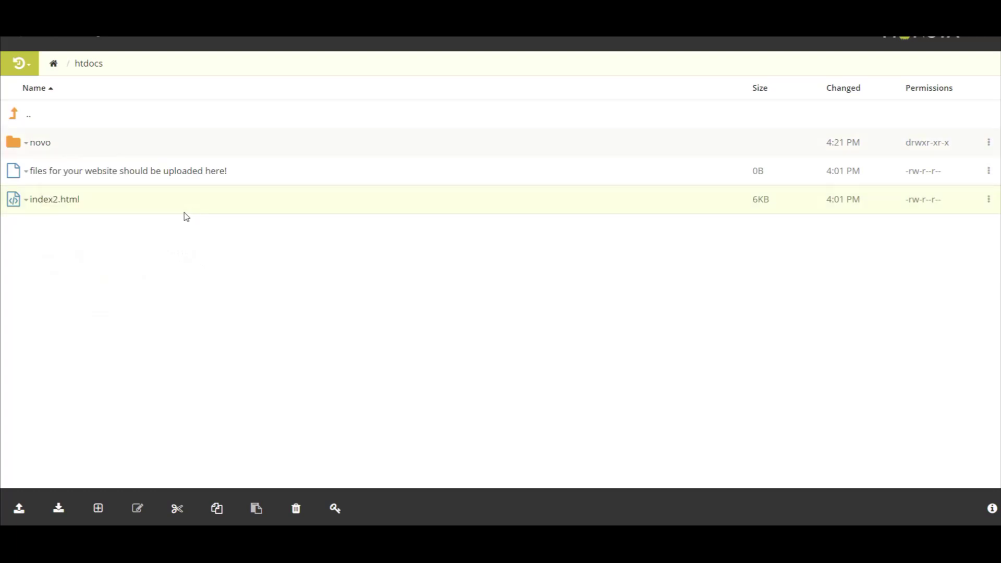
right_click(45, 151)
left_click(151, 275)
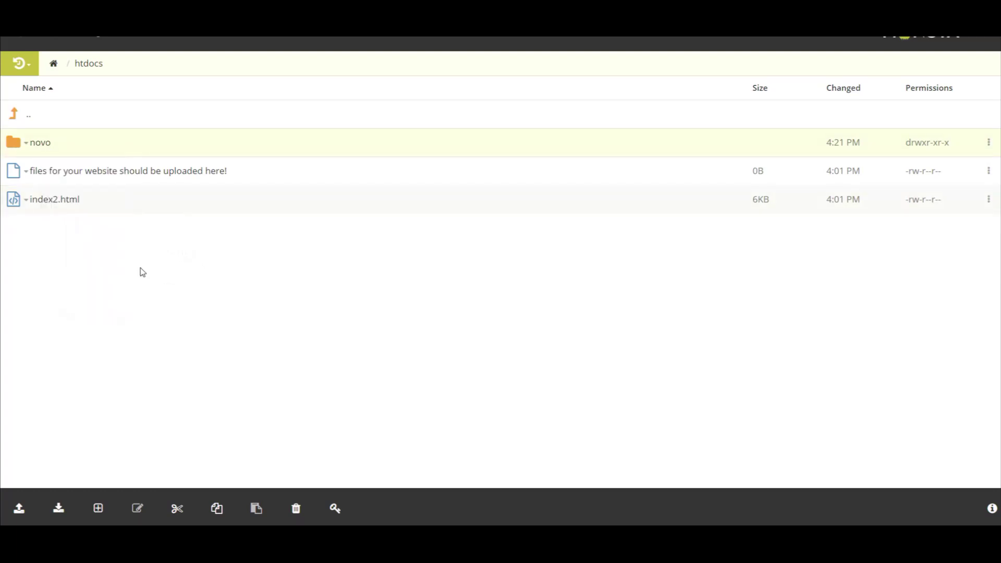
left_click(46, 151)
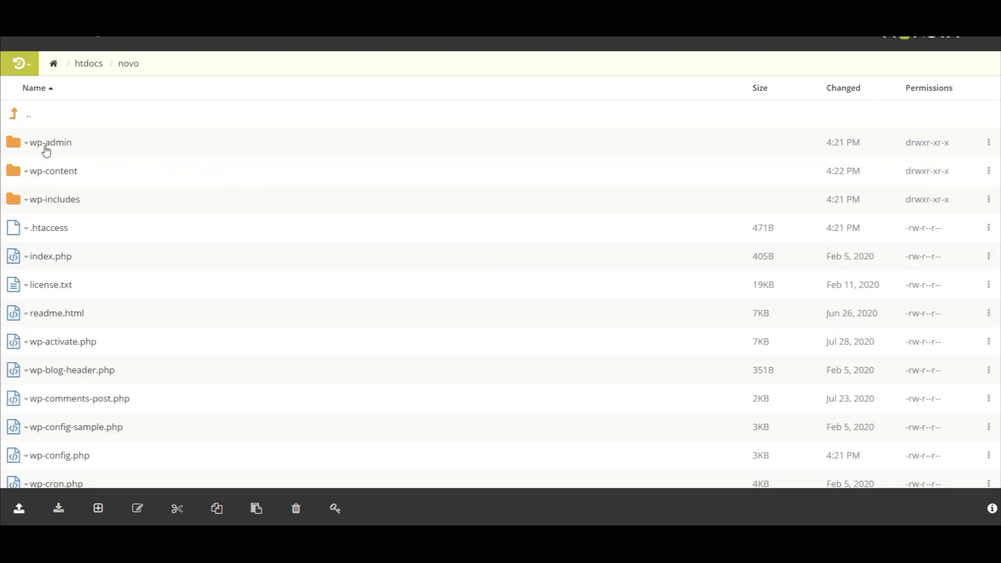
left_click(21, 116)
left_click(46, 149)
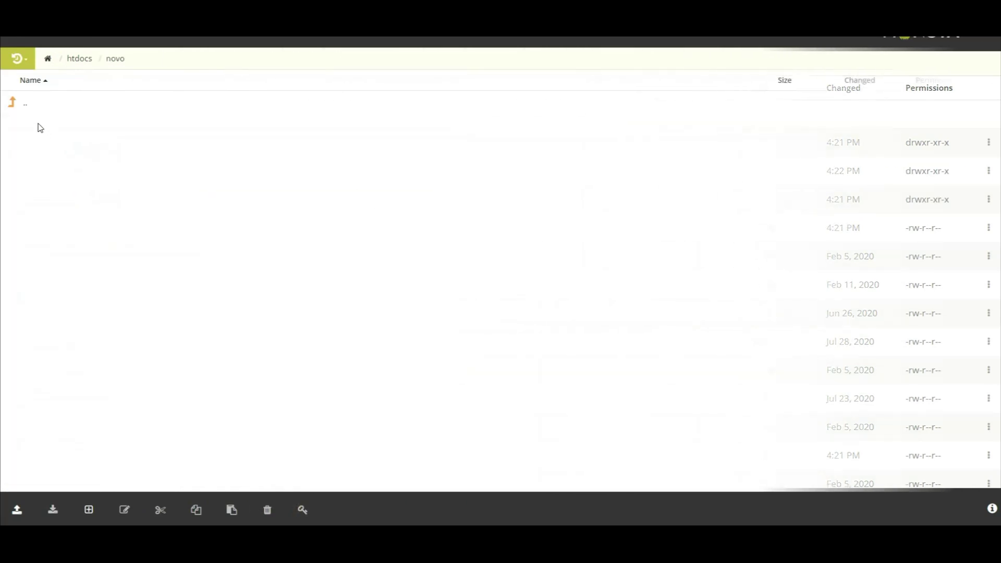
left_click(12, 106)
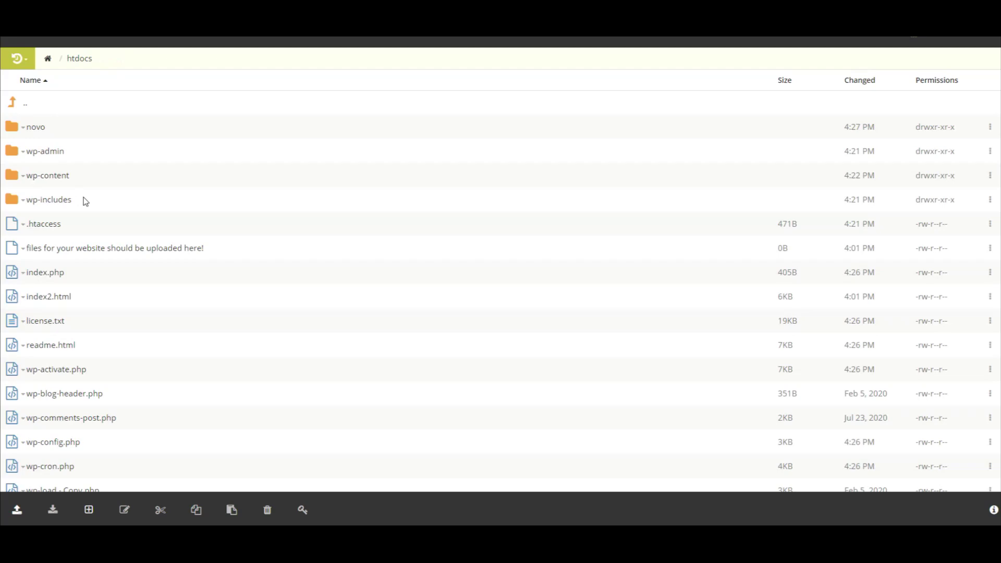
Step: Delete the novo folder from htdocs and confirm the removal
right_click(44, 130)
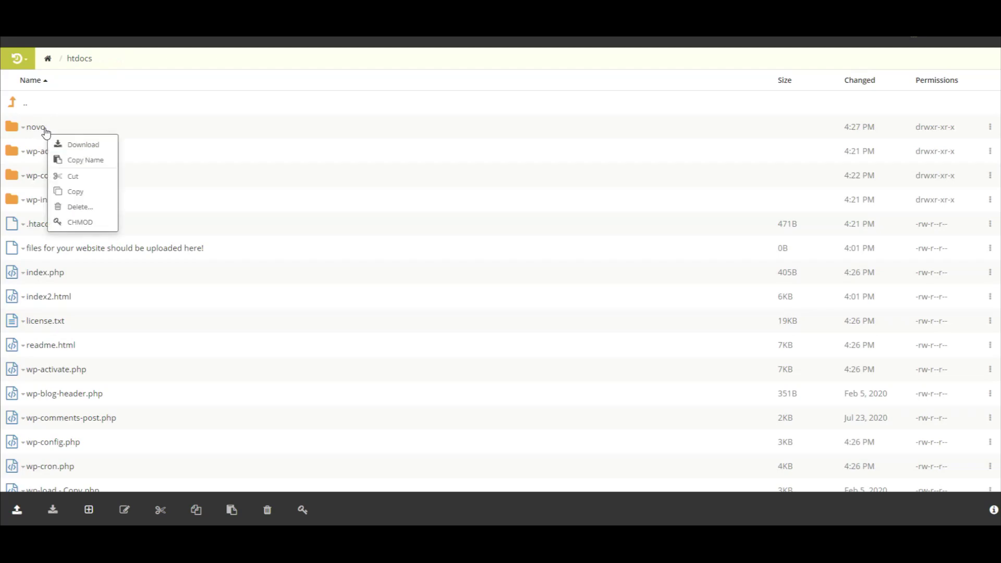
left_click(81, 235)
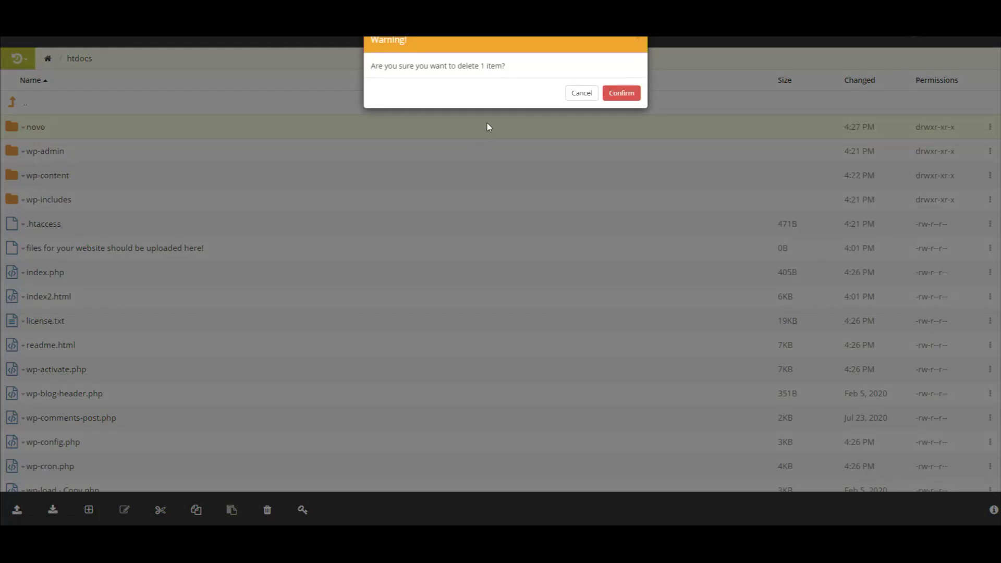
left_click(616, 93)
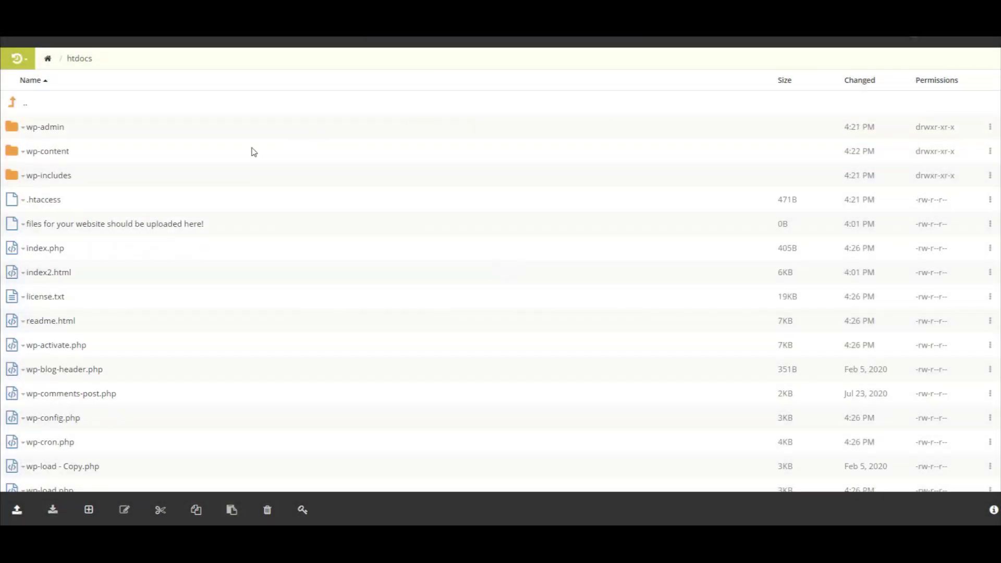
scroll(176, 156, "down", 3)
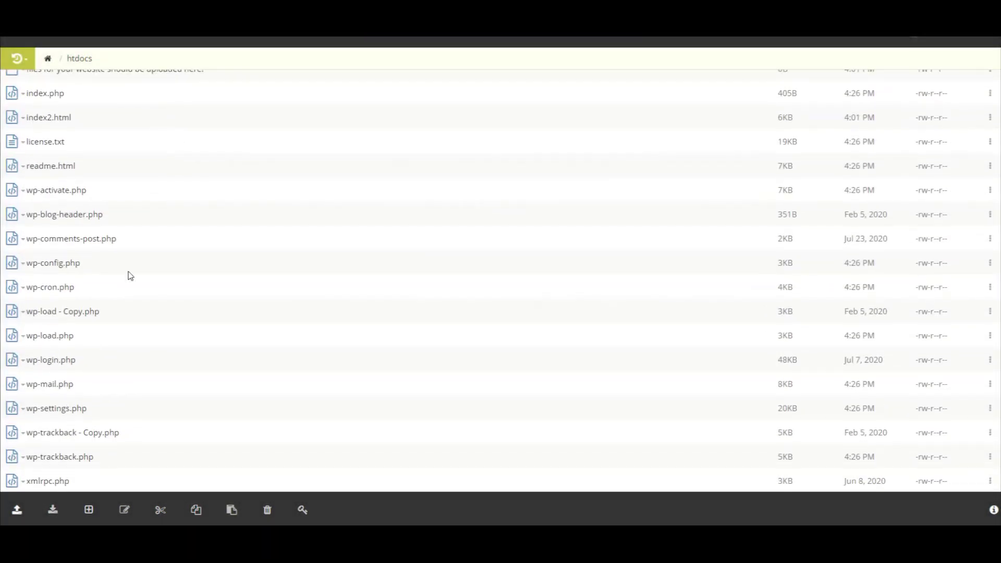
scroll(130, 275, "up", 3)
scroll(129, 274, "down", 3)
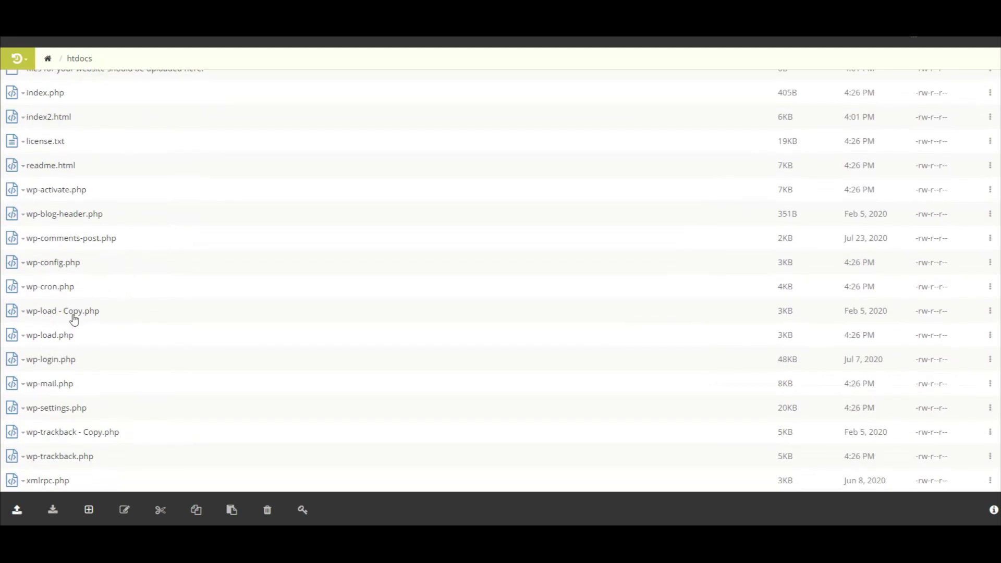
scroll(94, 270, "up", 3)
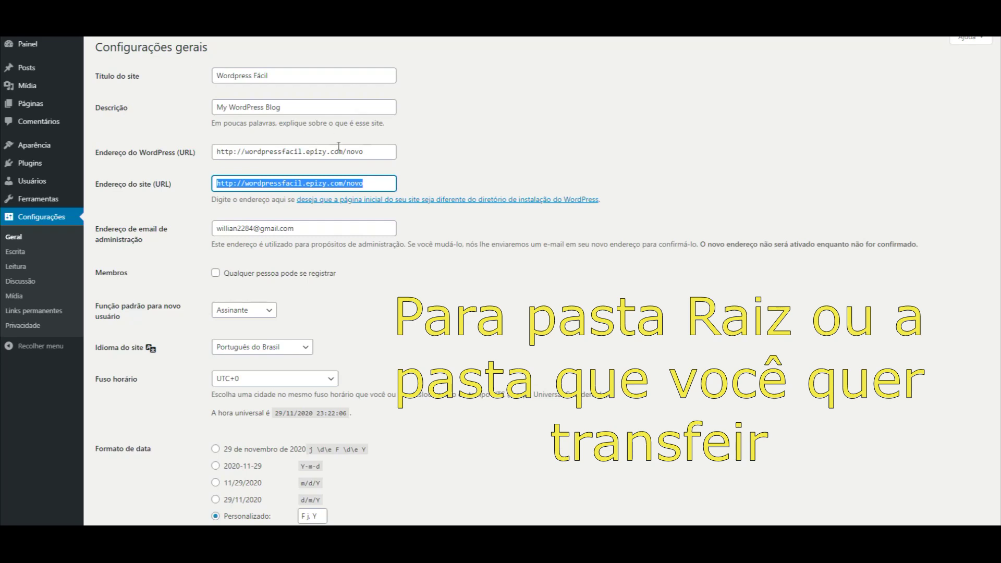
left_click(377, 152)
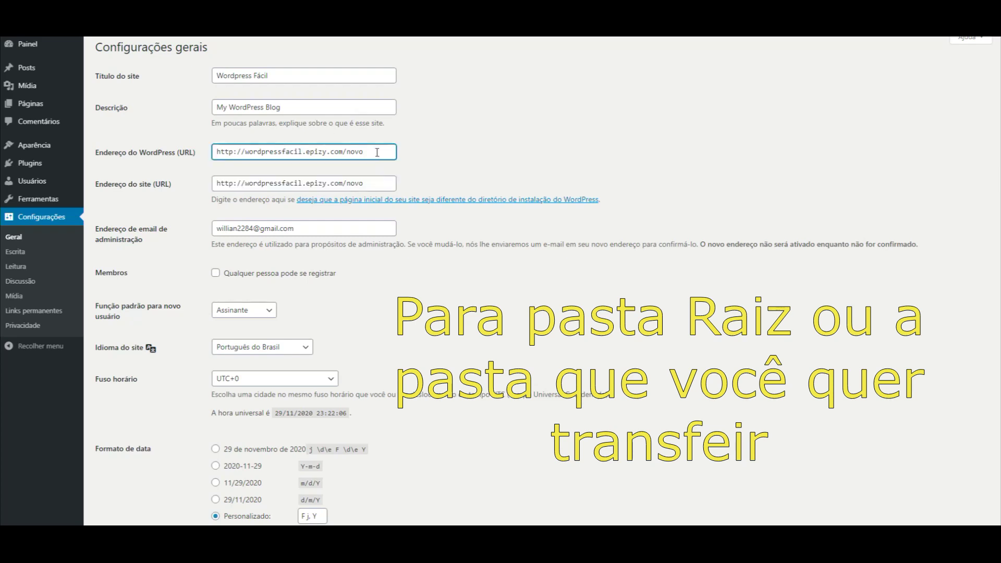
key("BackSpace")
key("BackSpace")
key("BackSpace")
left_click(379, 185)
key("BackSpace")
key("BackSpace")
key("BackSpace")
key("BackSpace")
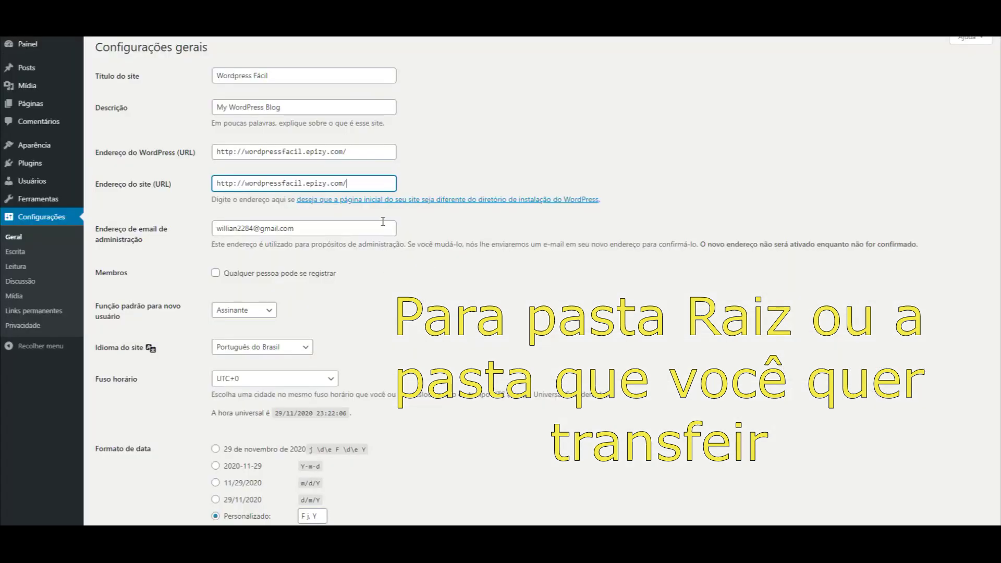
scroll(367, 227, "down", 4)
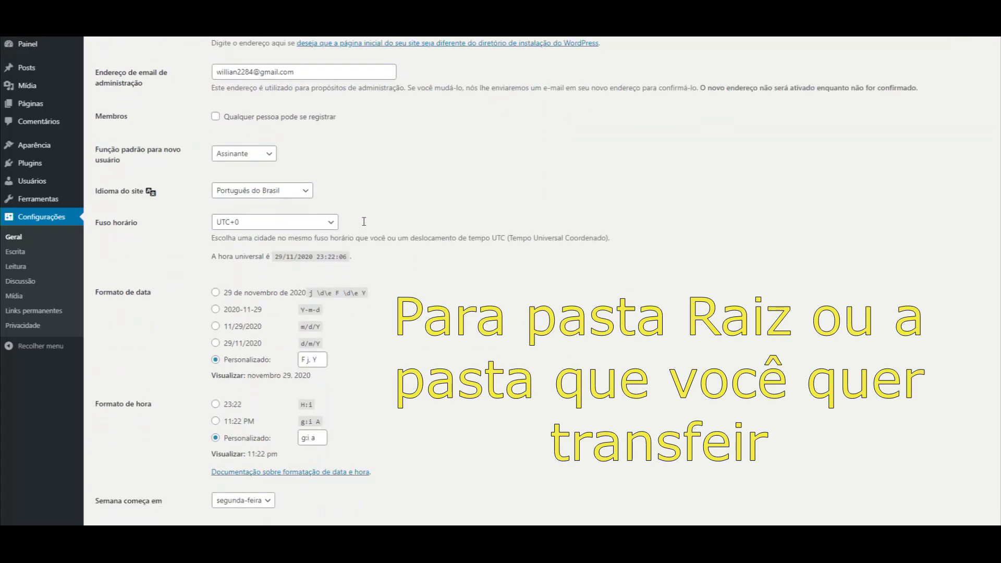
scroll(364, 222, "up", 4)
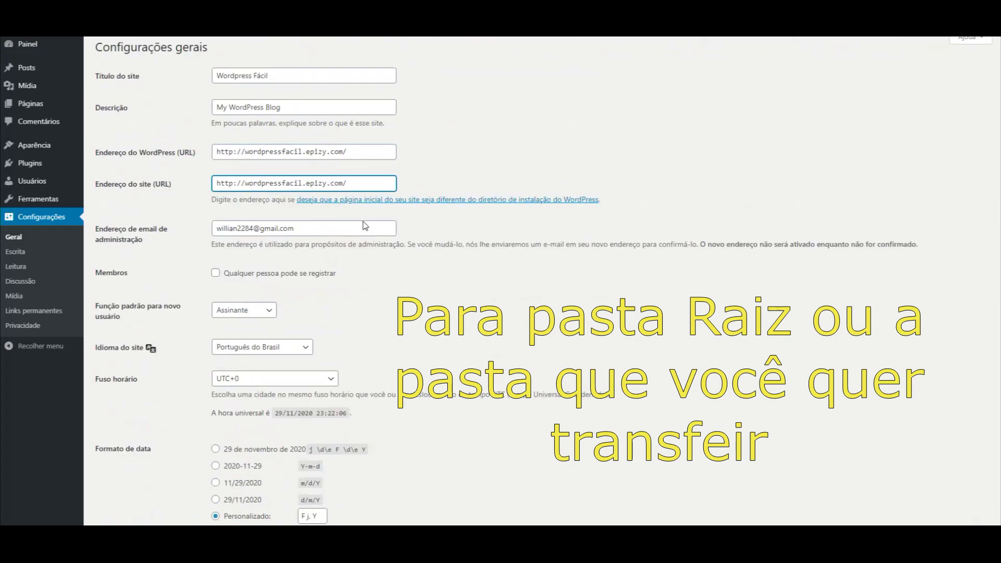
left_click(376, 149)
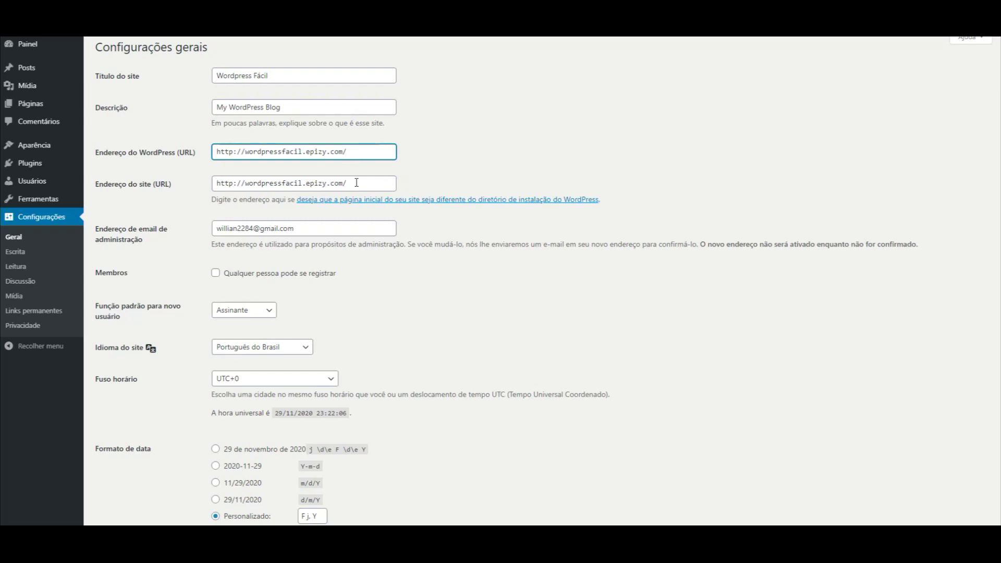
scroll(357, 184, "down", 4)
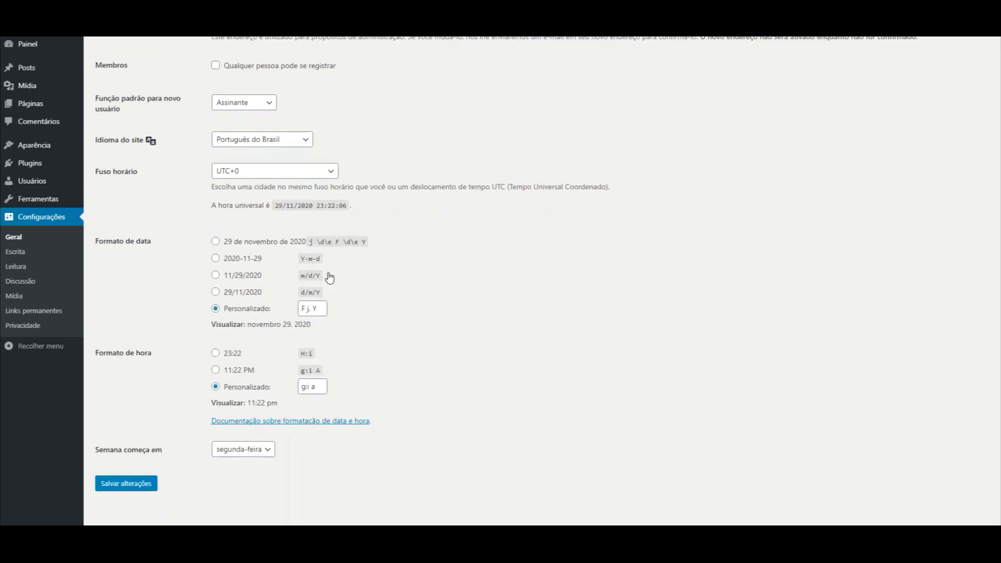
left_click(133, 475)
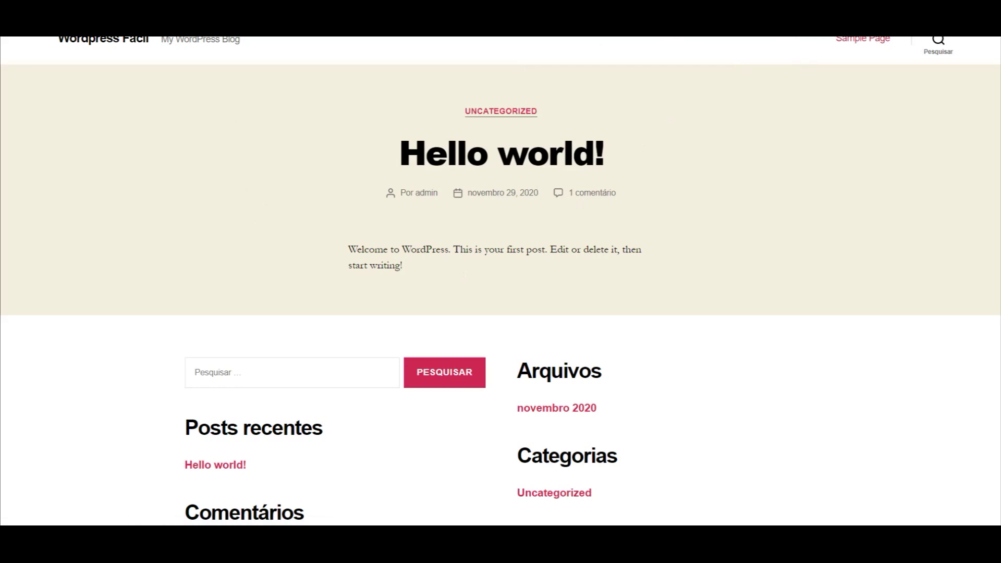
Step: Exit full screen, minimize Zoom, and check the Hello world! homepage at the root URL
key("F11")
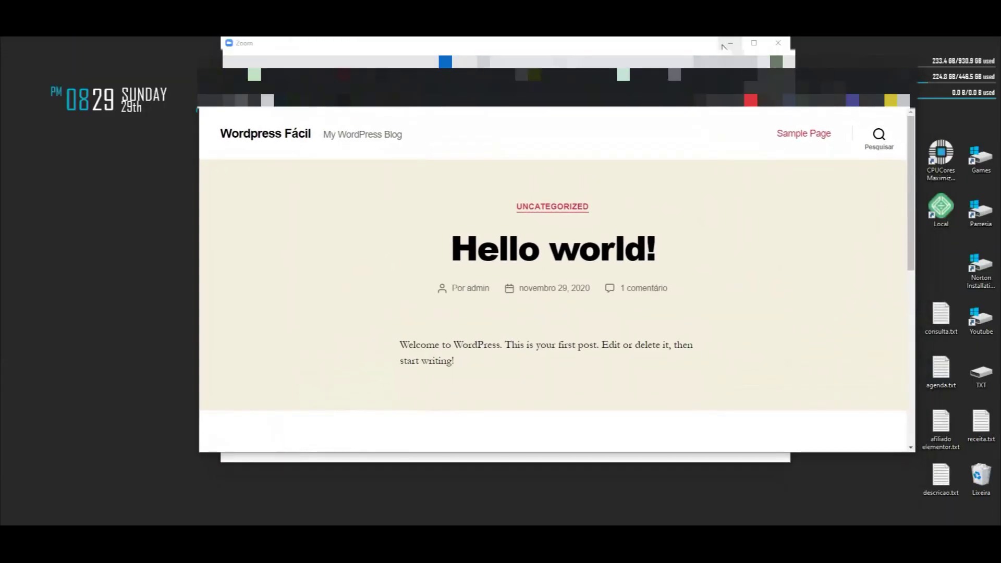
left_click(725, 44)
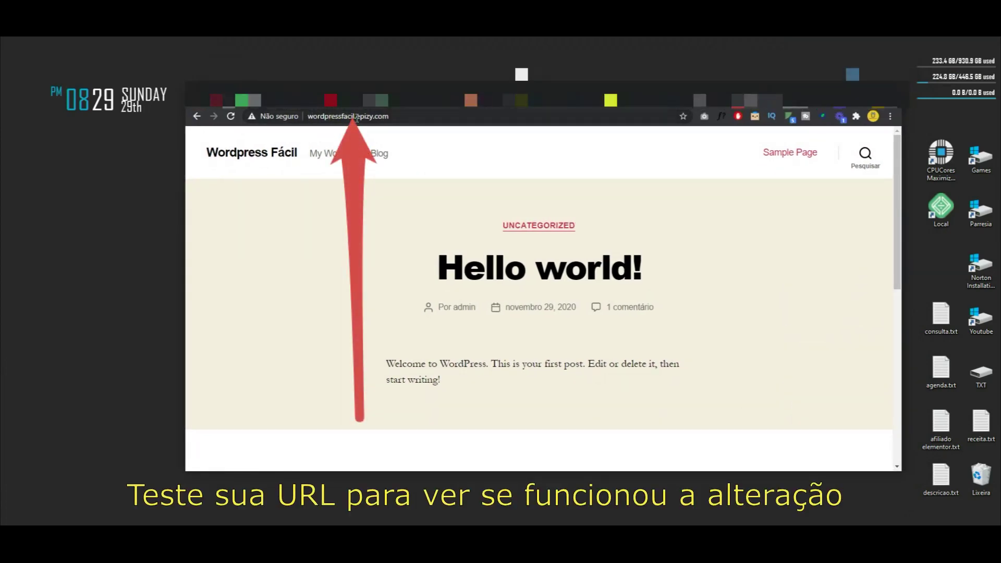
scroll(495, 264, "down", 3)
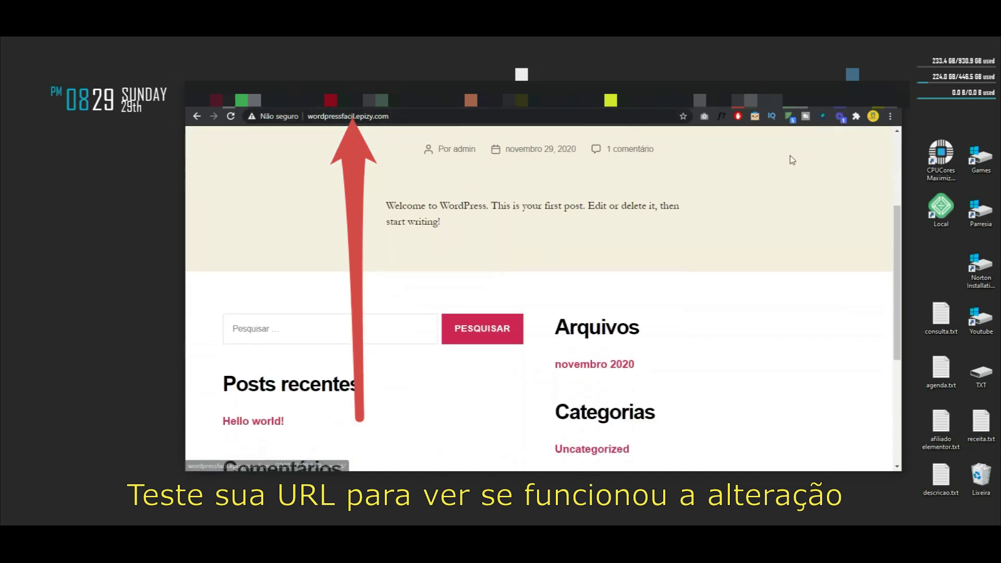
scroll(613, 187, "up", 3)
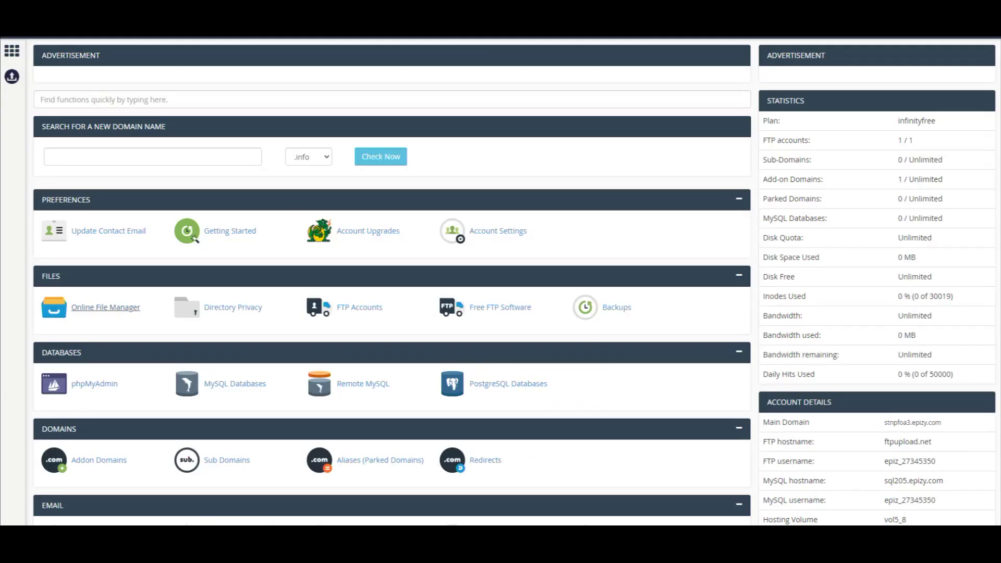
Step: Open phpMyAdmin, then go back and save the General settings with the root addresses again
left_click(93, 384)
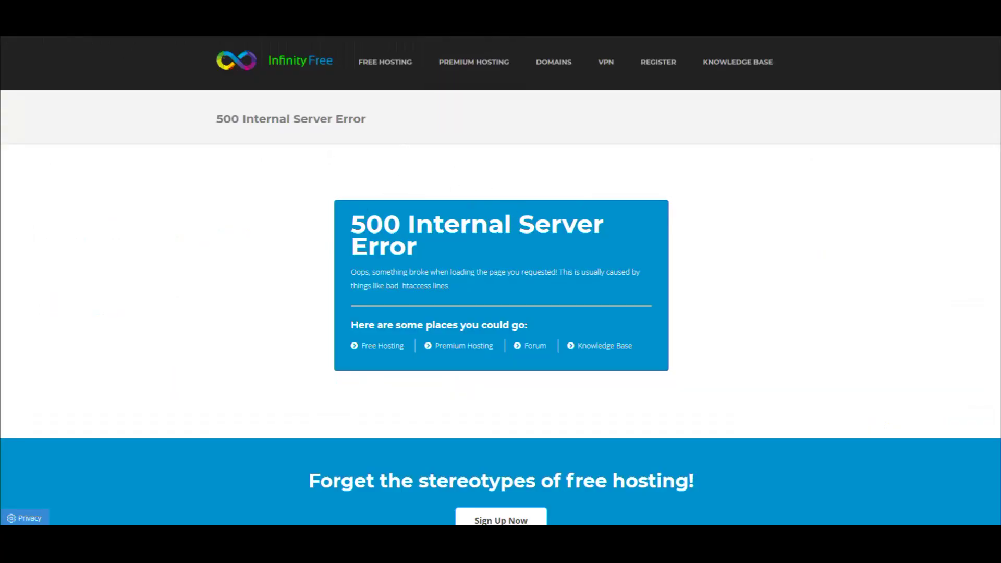
key("alt+Left")
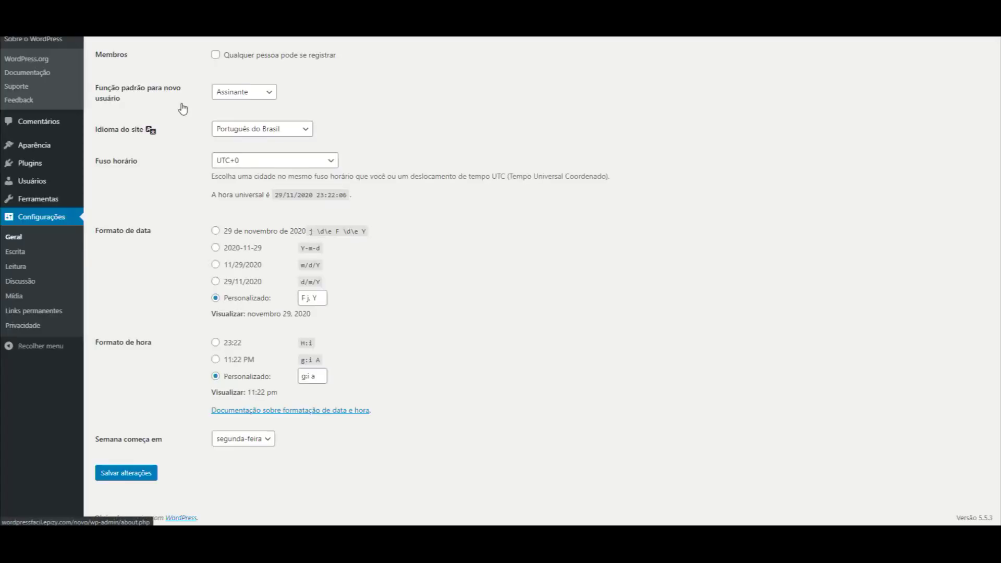
scroll(275, 170, "up", 4)
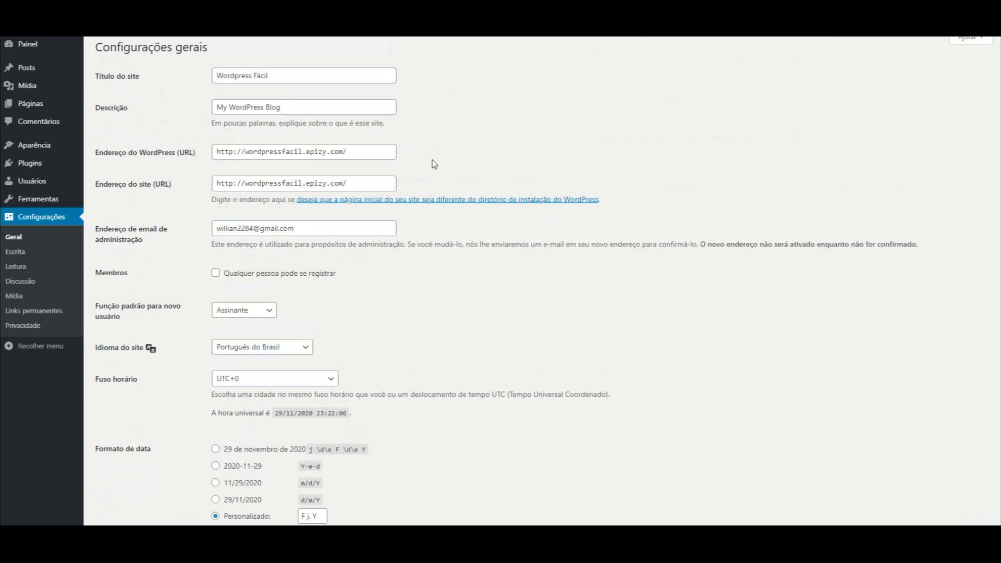
scroll(290, 267, "down", 4)
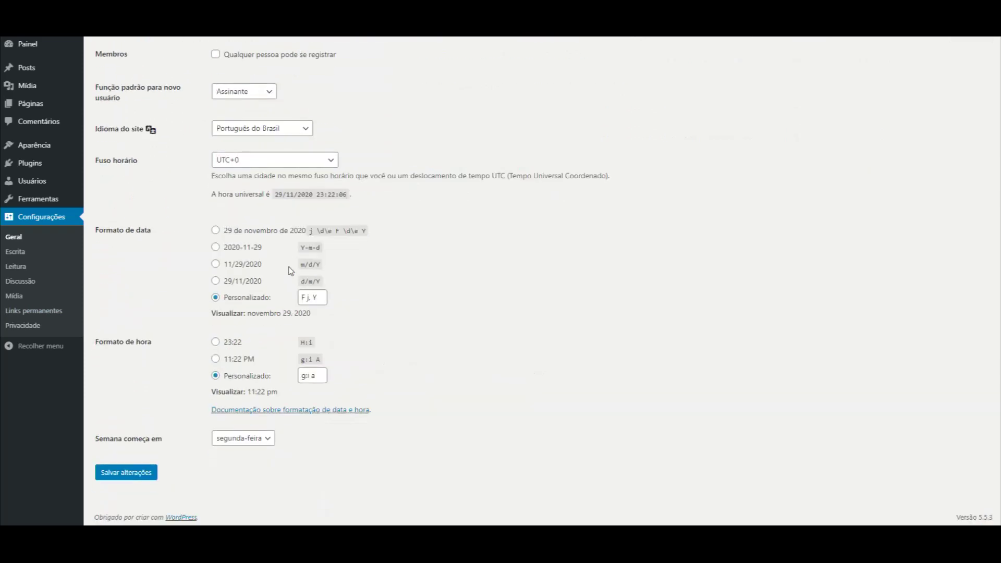
scroll(140, 353, "up", 4)
scroll(157, 417, "down", 4)
left_click(127, 474)
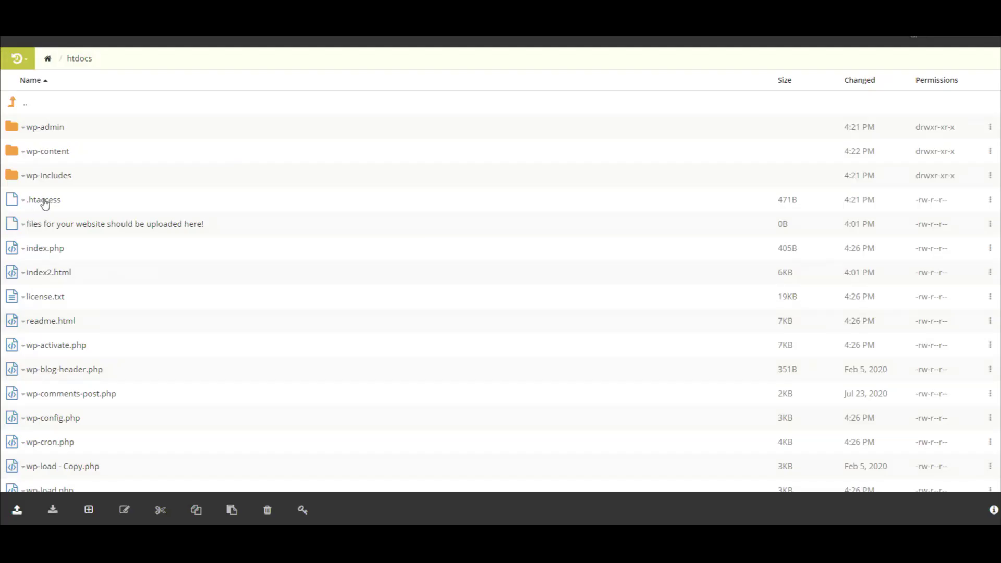
Step: Edit .htaccess to remove novo/ from the line 12 rewrite rule and set RewriteBase to /
right_click(46, 204)
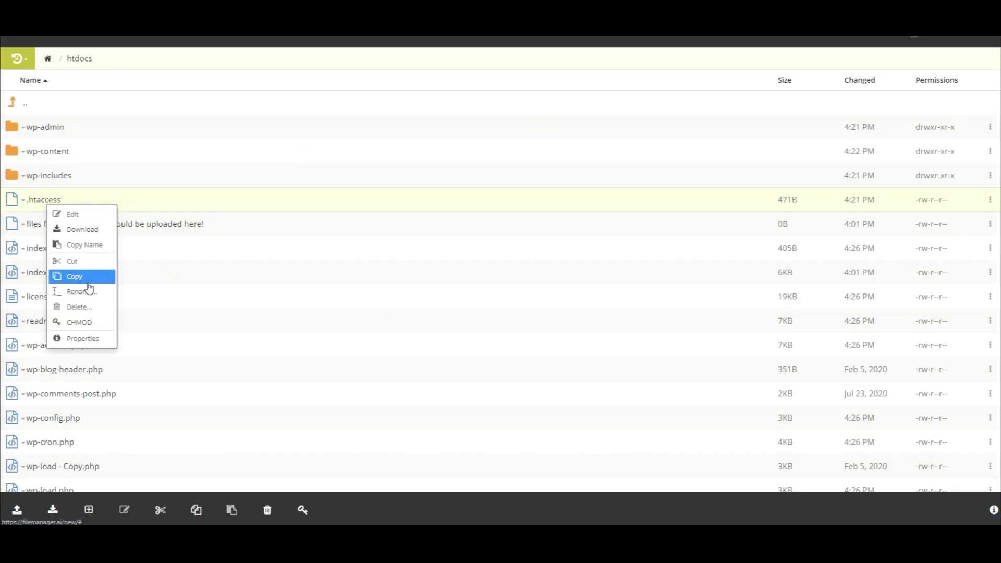
left_click(78, 213)
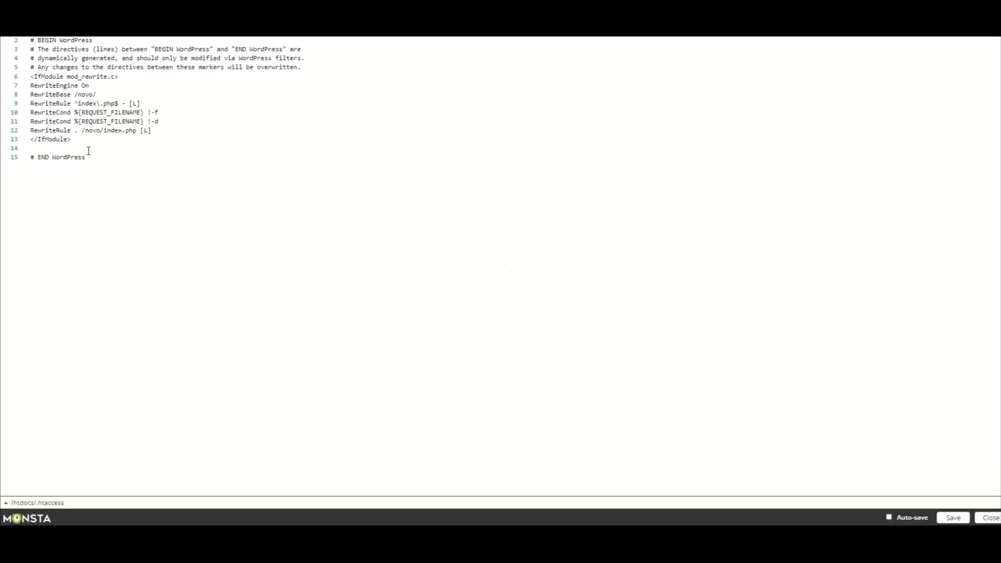
double_click(92, 130)
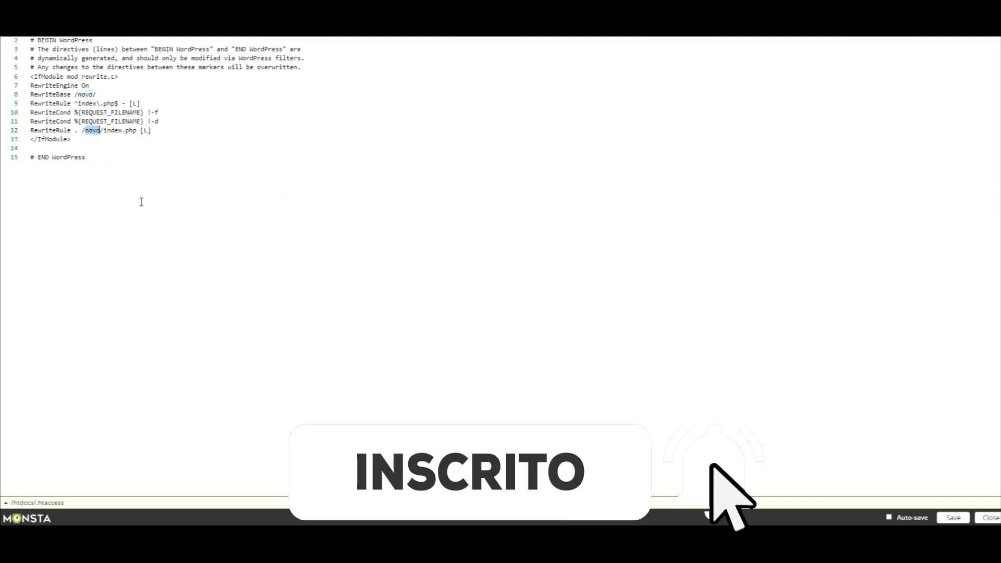
key("Delete")
key("Delete")
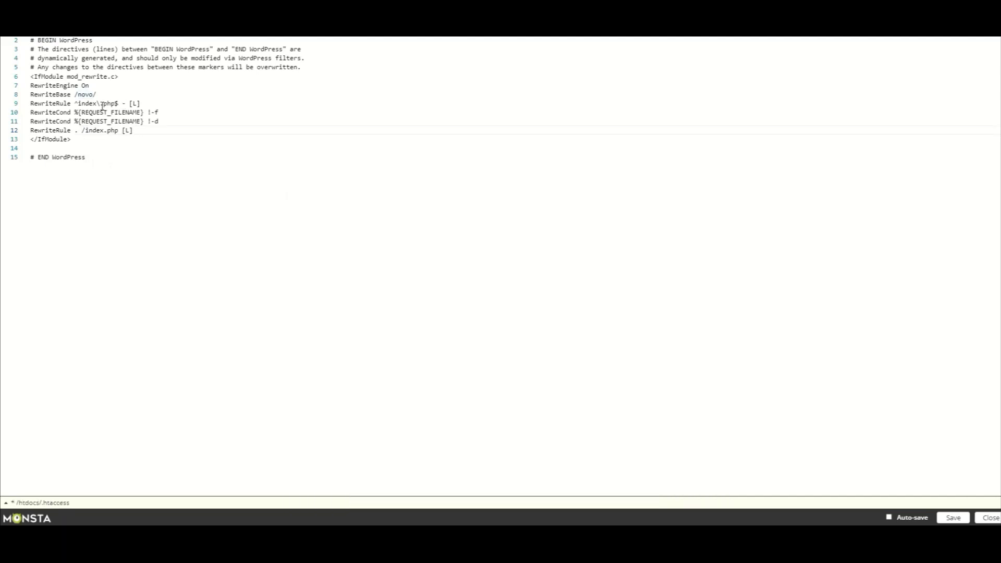
left_click(98, 93)
key("BackSpace")
key("BackSpace")
key("BackSpace")
key("BackSpace")
Step: Save the .htaccess file and reload the WordPress site so the homepage loads again
left_click(953, 518)
left_click(953, 518)
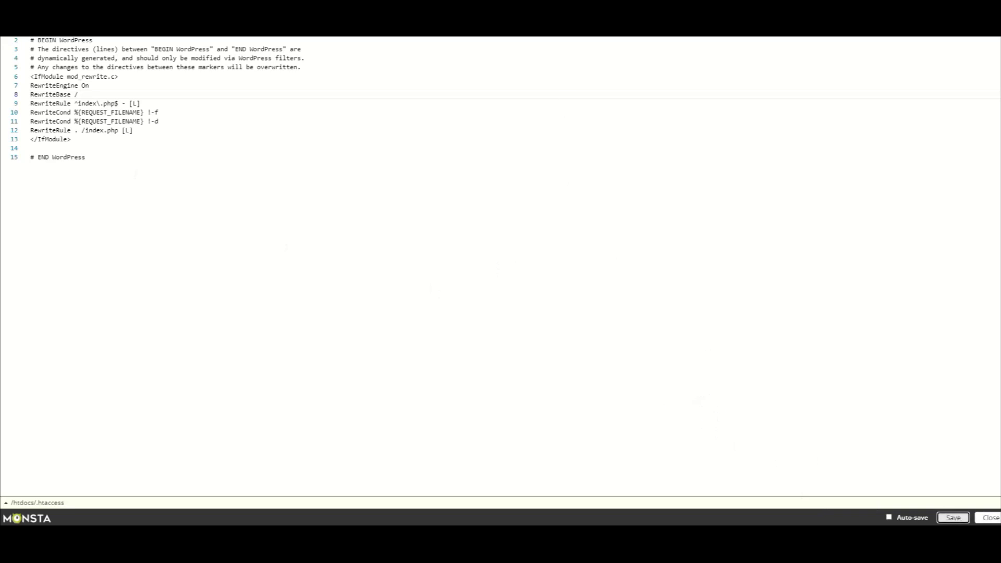
key("ctrl+Tab")
key("F5")
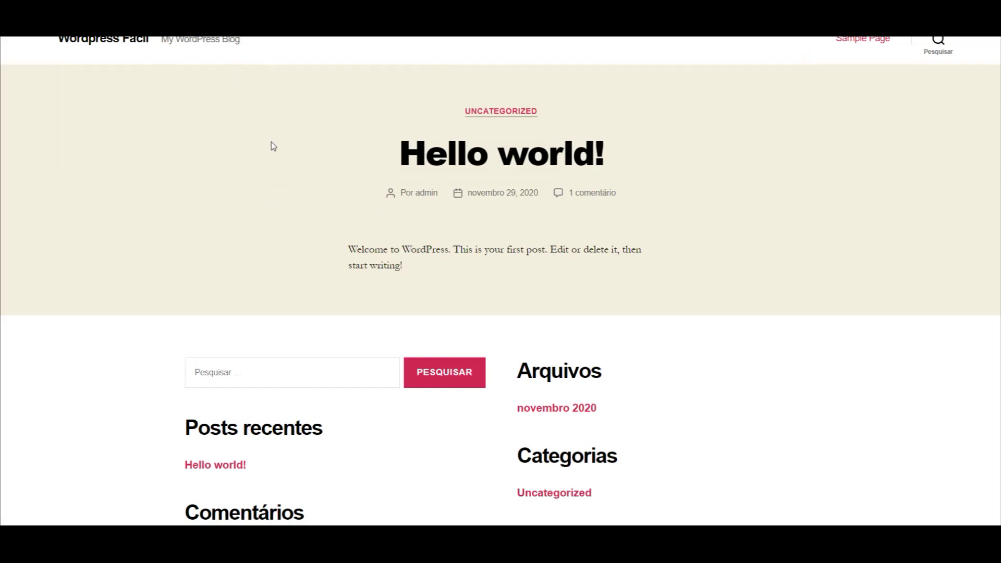
Step: Test the Hello world! post link, then open wp-config.php in the file manager's editor
left_click(484, 164)
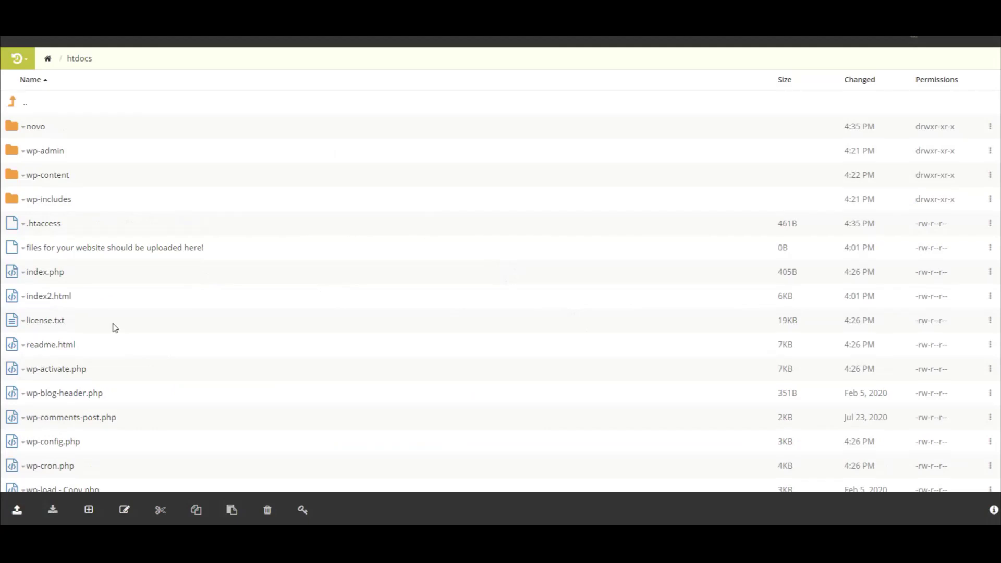
scroll(114, 327, "down", 2)
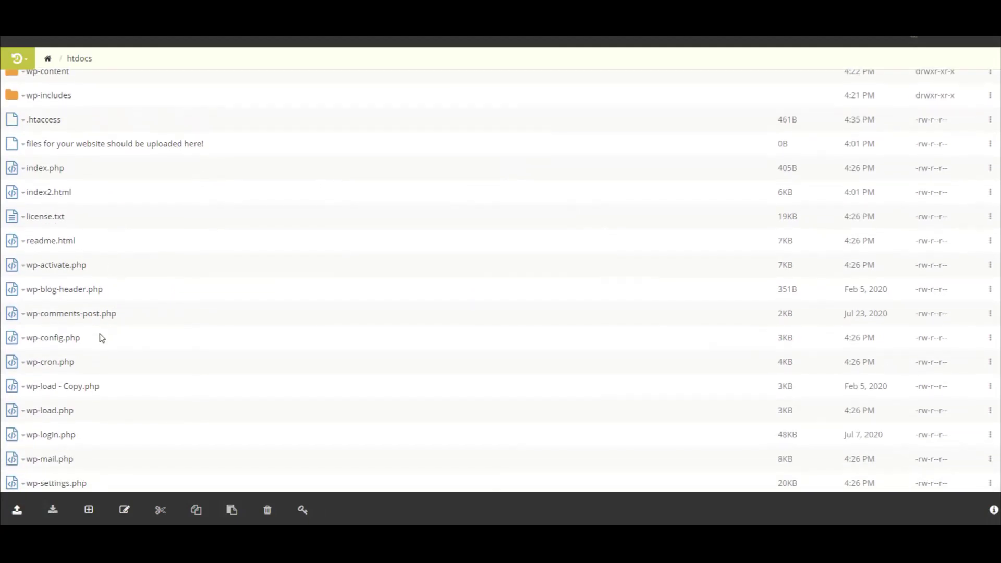
right_click(51, 339)
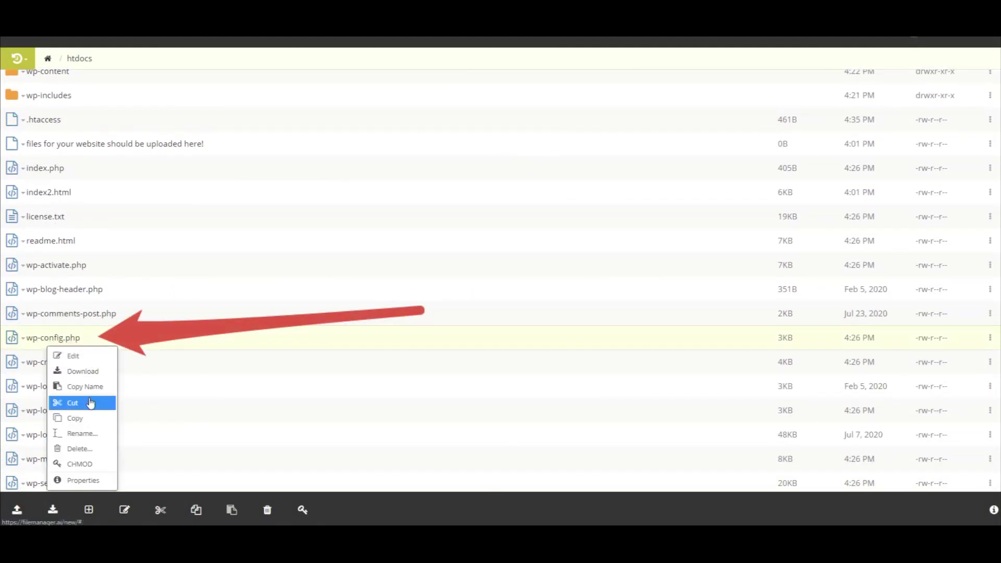
left_click(97, 360)
scroll(274, 229, "down", 1)
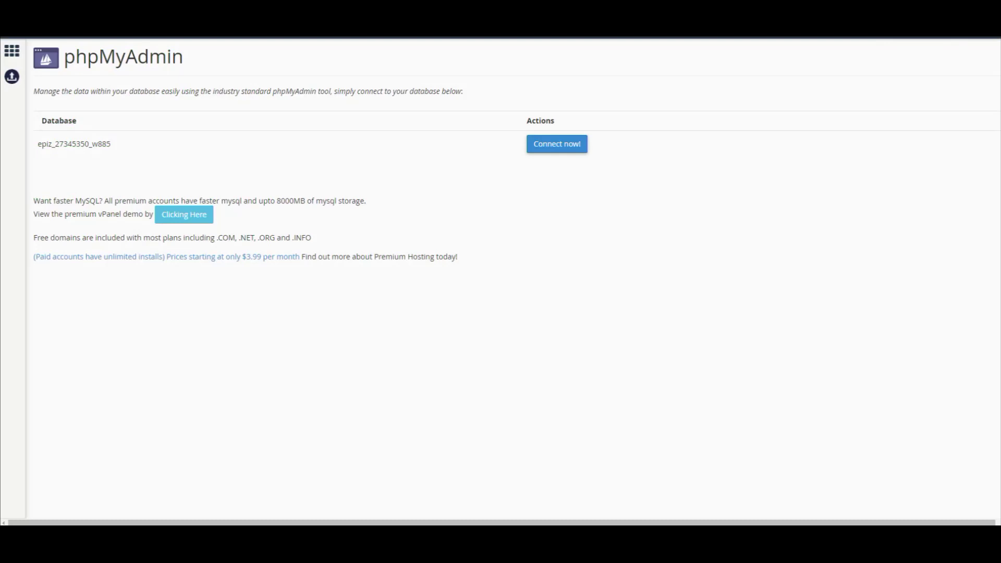
Step: Connect phpMyAdmin to the WordPress database and open the wp4r_options table
left_click(542, 148)
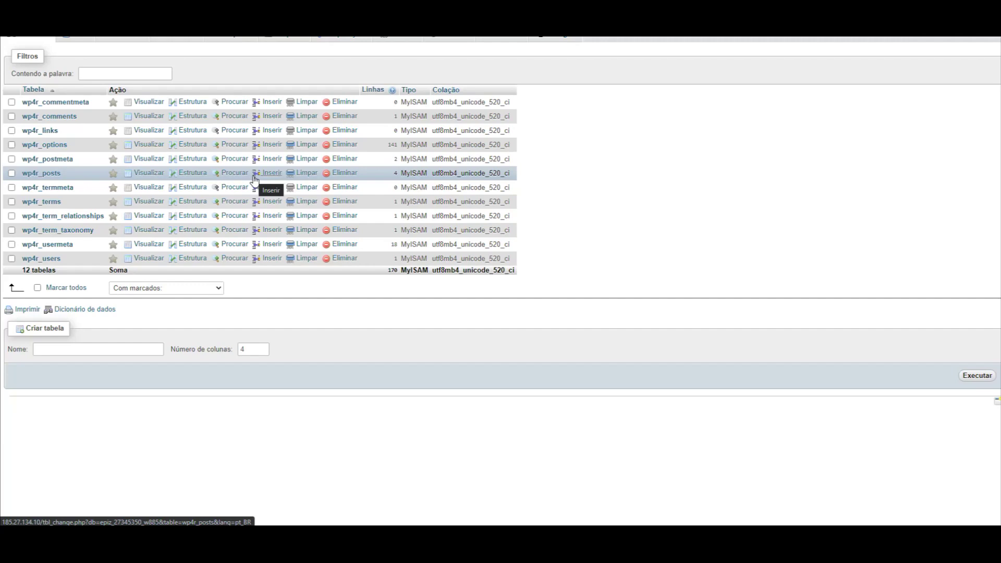
left_click(254, 177)
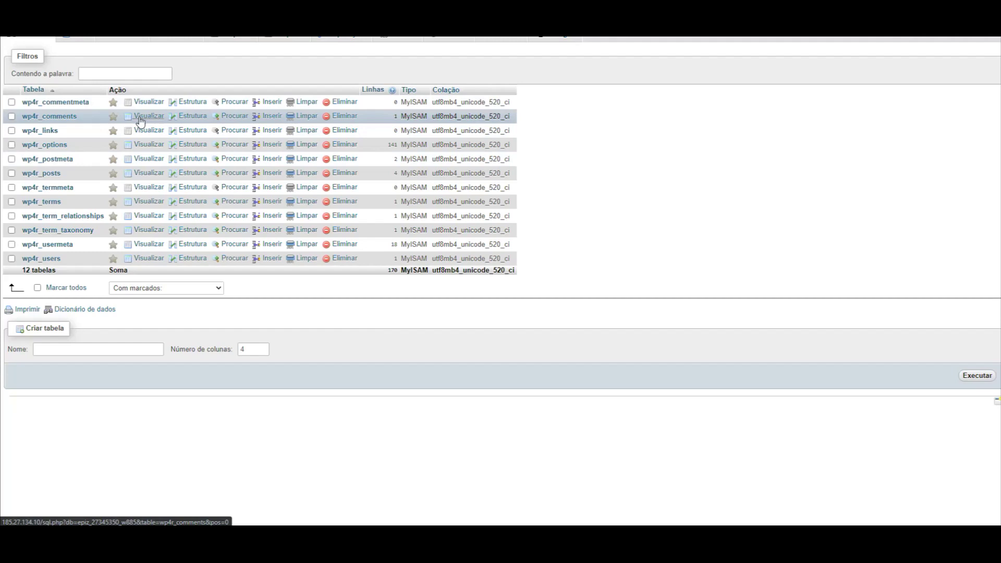
left_click(56, 149)
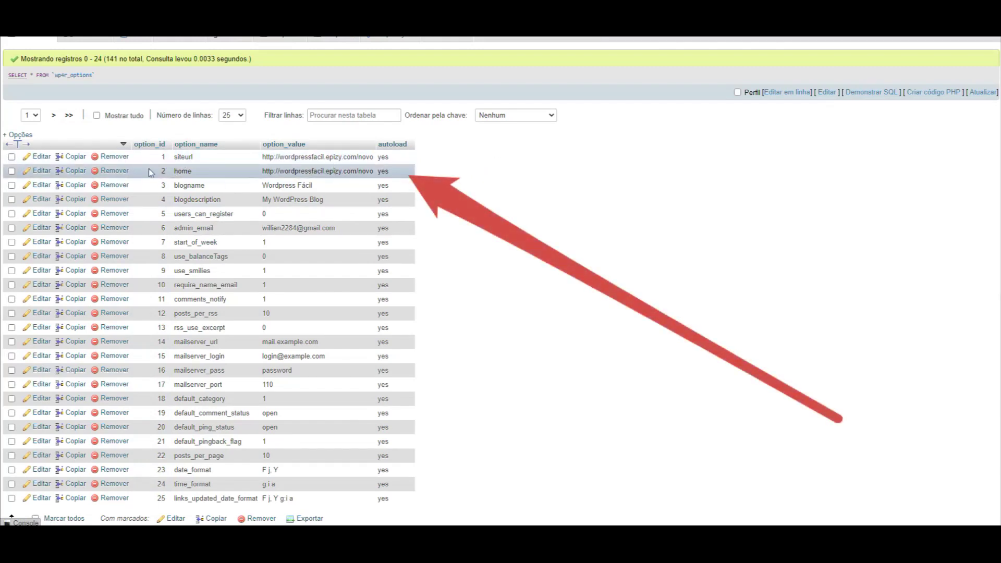
left_click(42, 159)
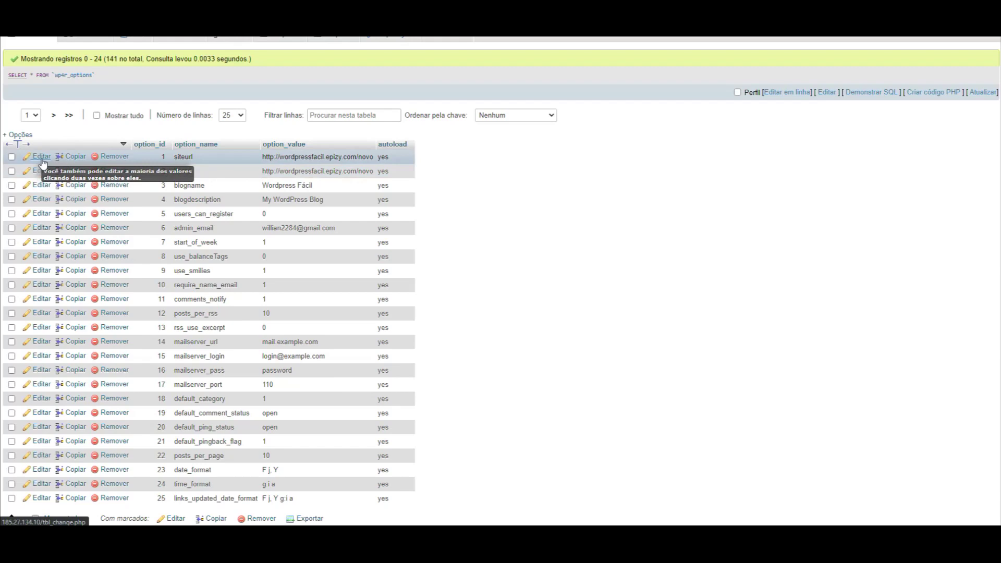
left_click(406, 112)
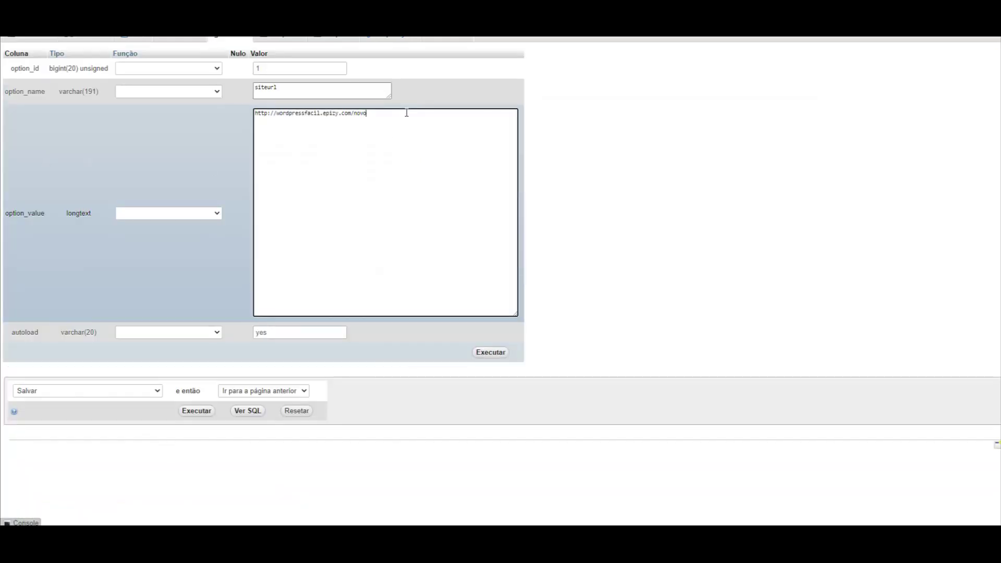
left_click(492, 352)
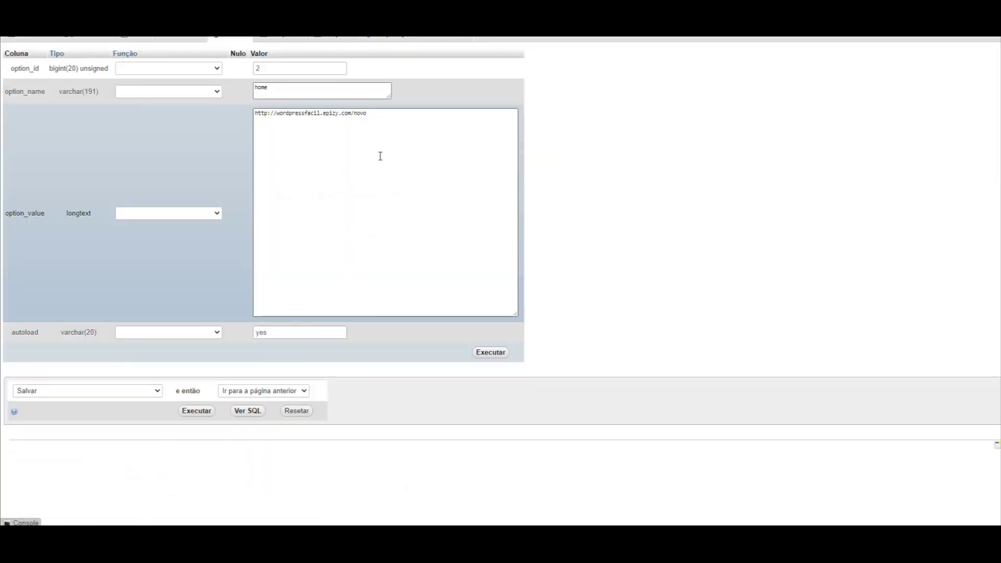
left_click(388, 119)
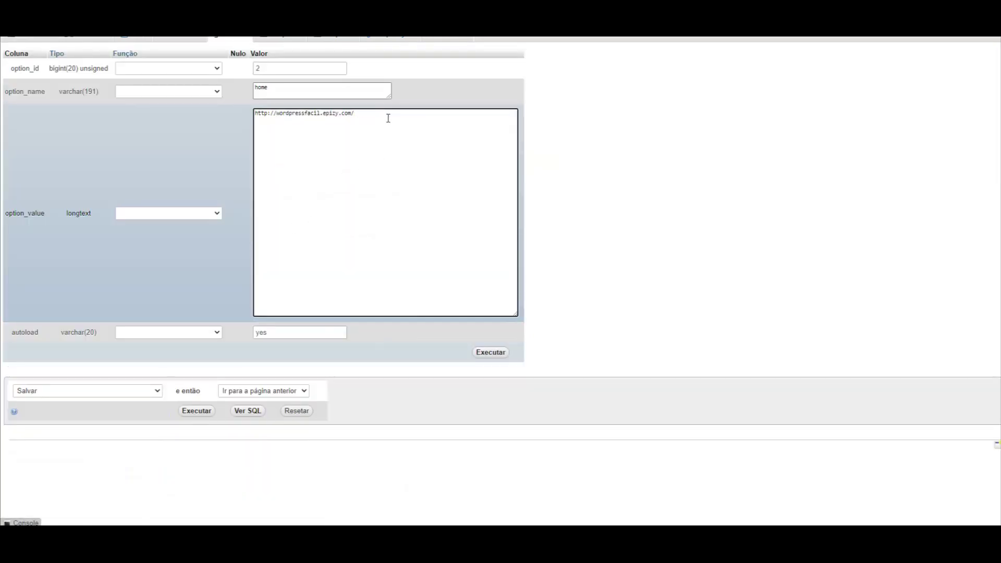
key("ctrl+a")
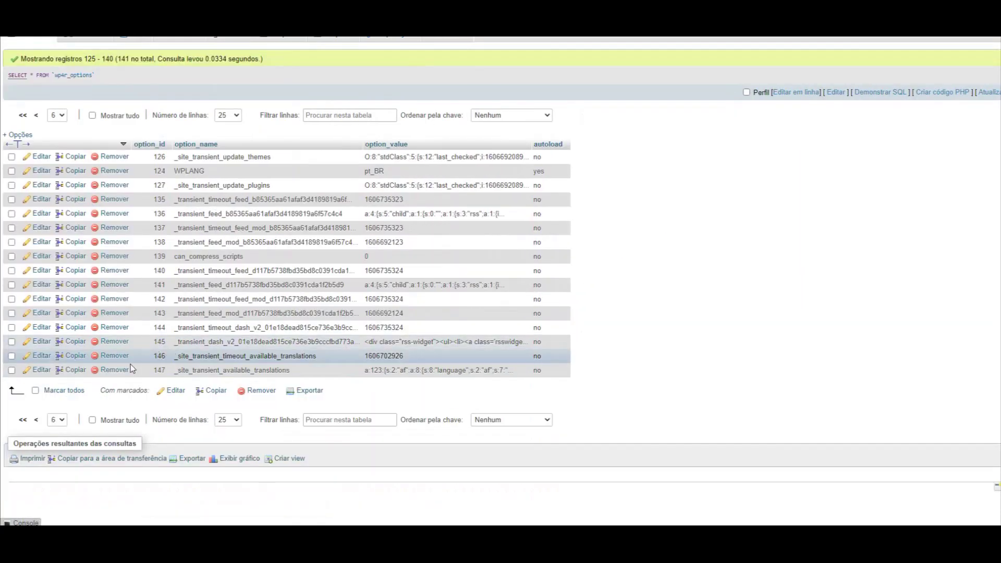
left_click(22, 422)
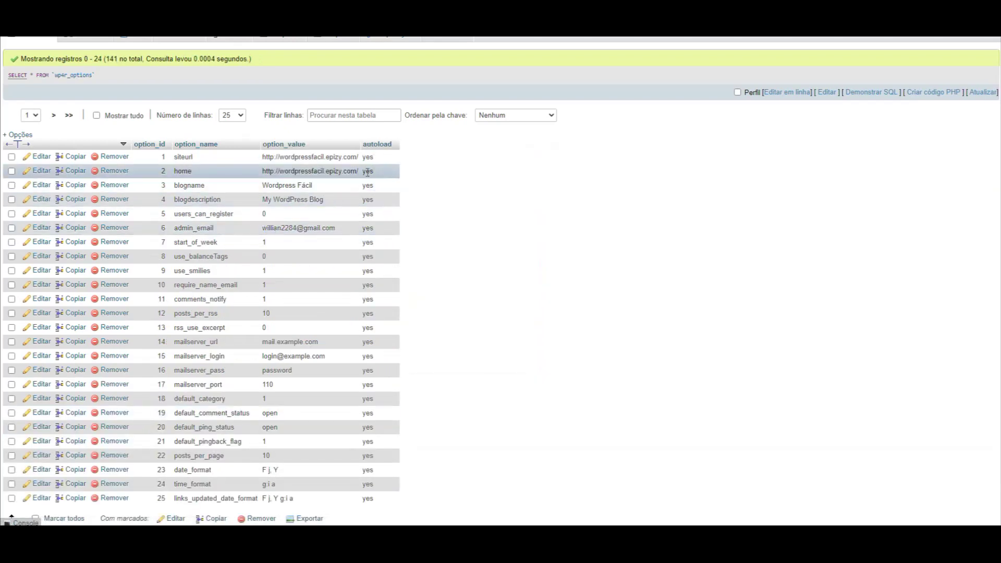
left_click(42, 171)
left_click(370, 117)
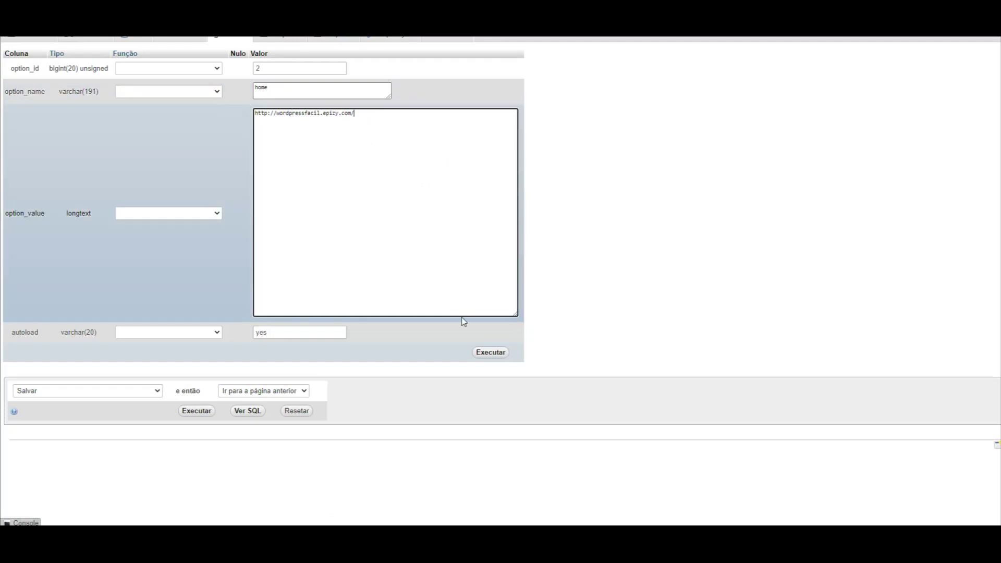
left_click(488, 356)
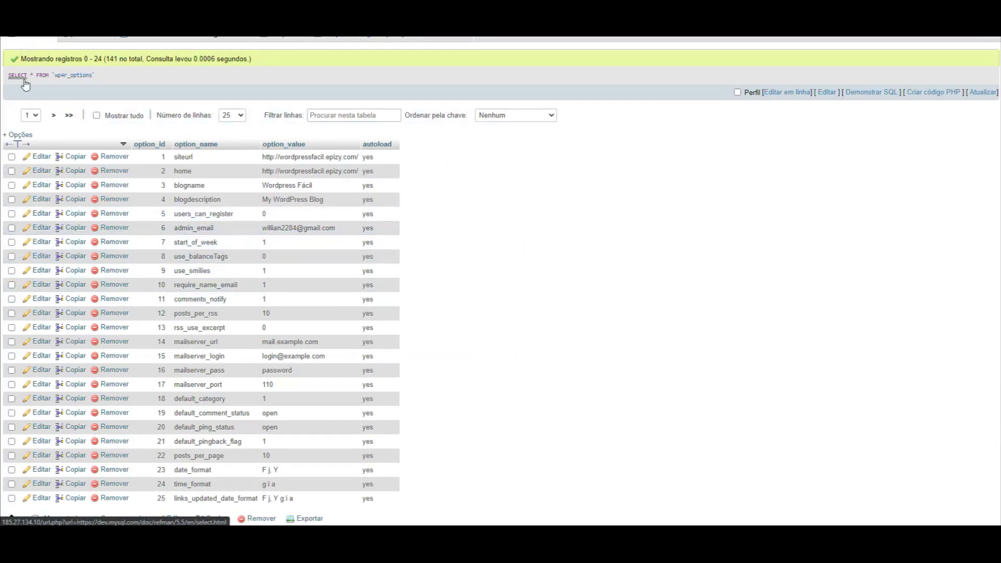
Step: Browse the wp4r_users table and open the admin user's row for editing
left_click(91, 39)
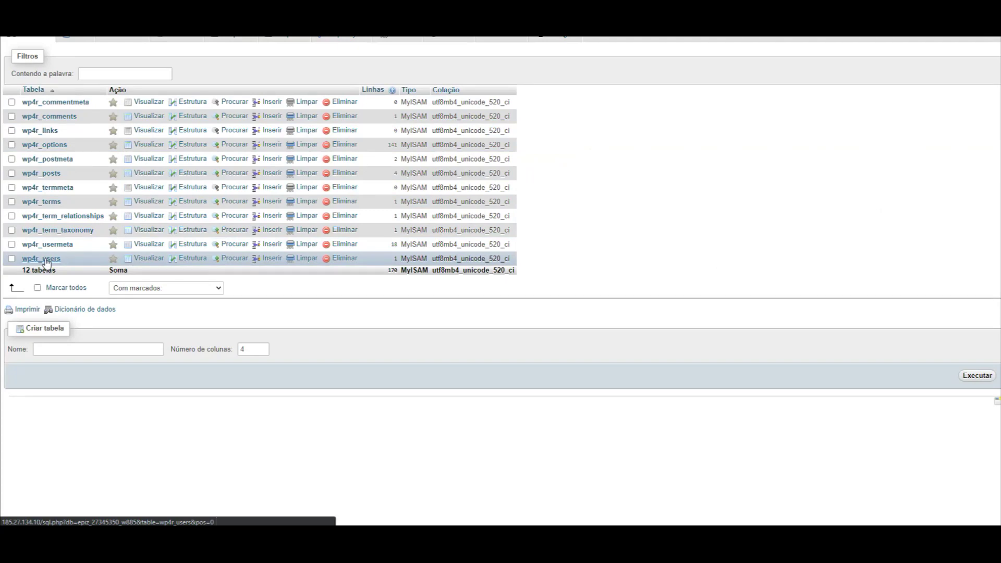
left_click(46, 259)
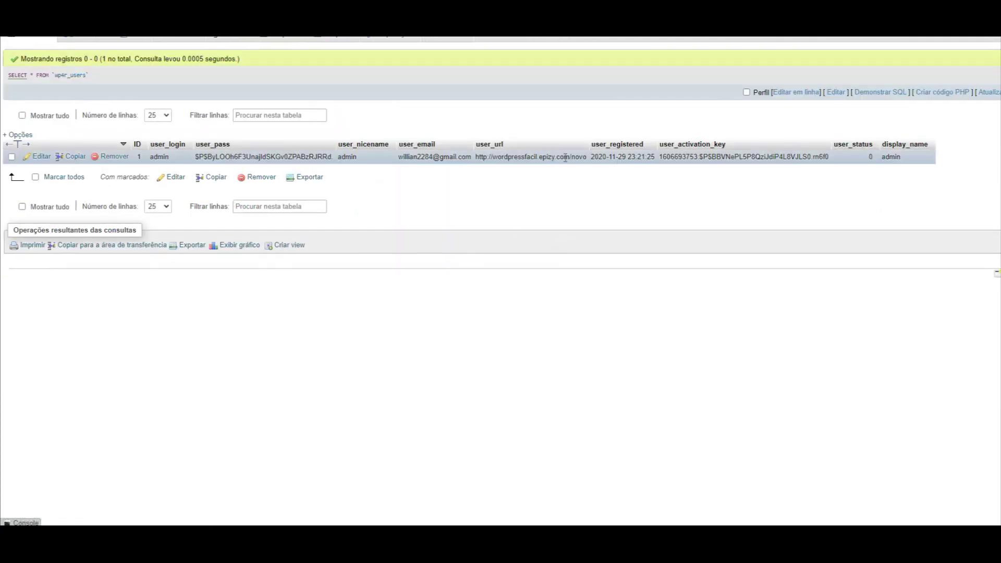
left_click(41, 158)
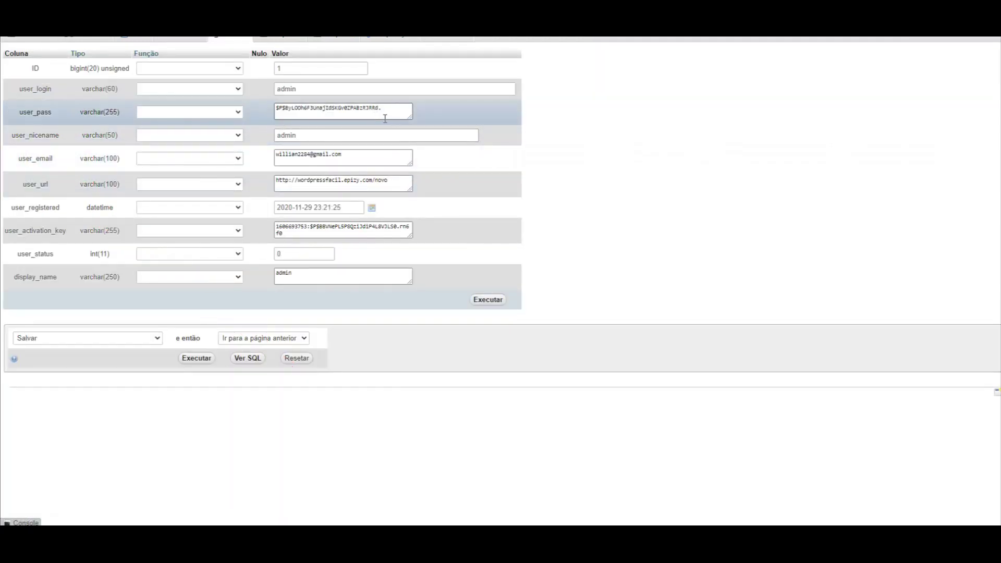
Step: Strip novo from the admin's user_url and empty the user_activation_key field
left_click(397, 182)
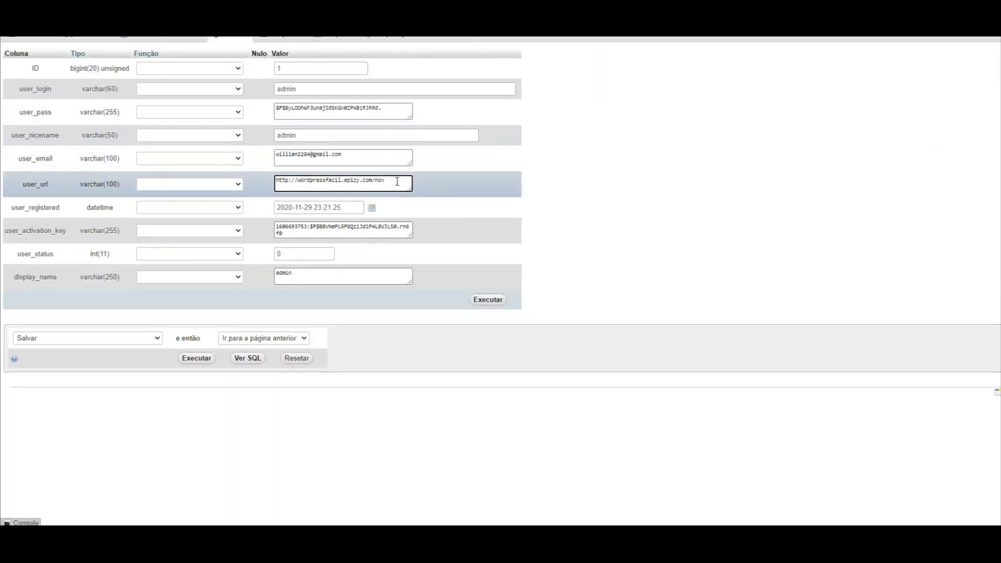
key("BackSpace")
key("BackSpace")
key("BackSpace")
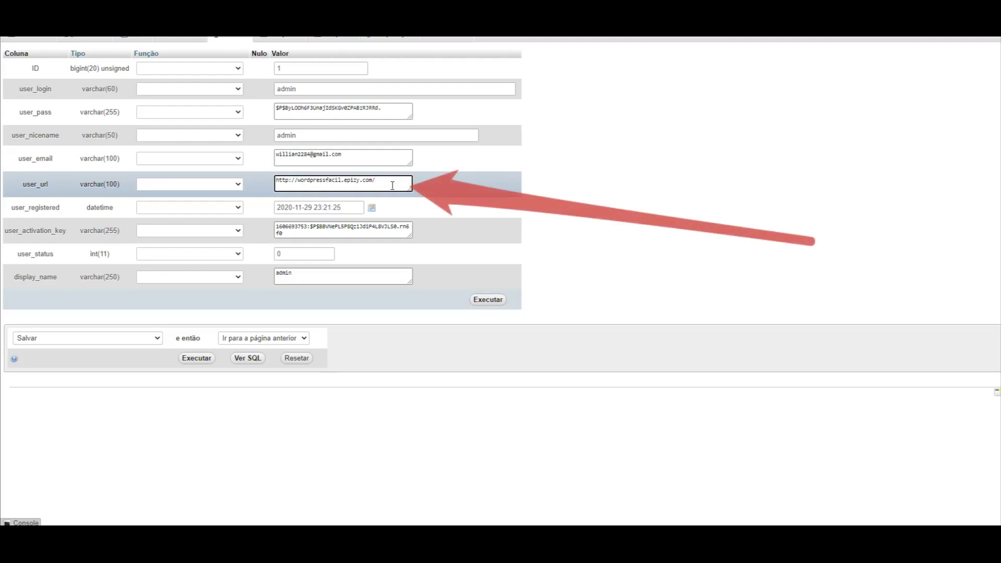
triple_click(358, 229)
key("BackSpace")
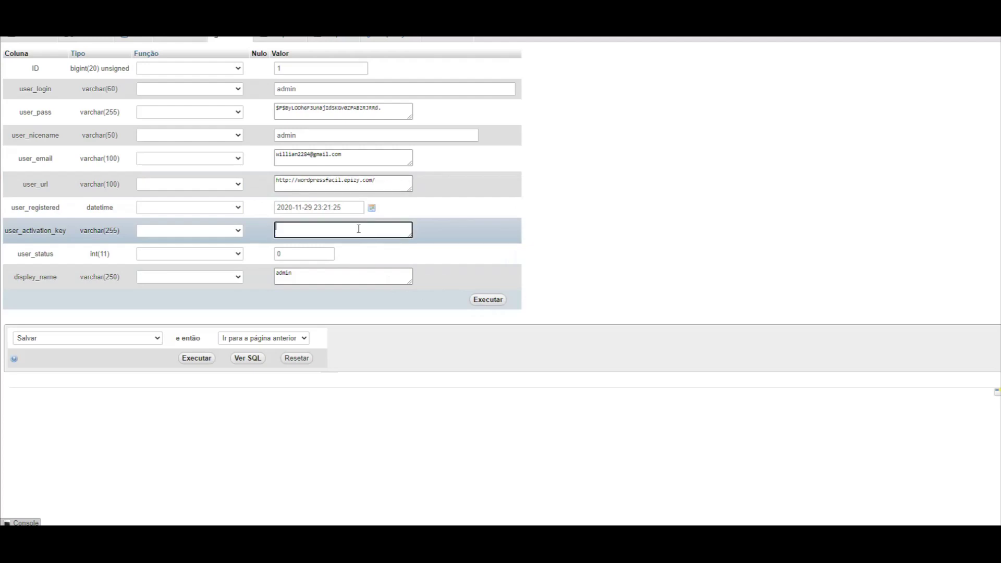
Step: Replace user_pass with the new password using the MD5 function and save the admin row
triple_click(391, 108)
key("BackSpace")
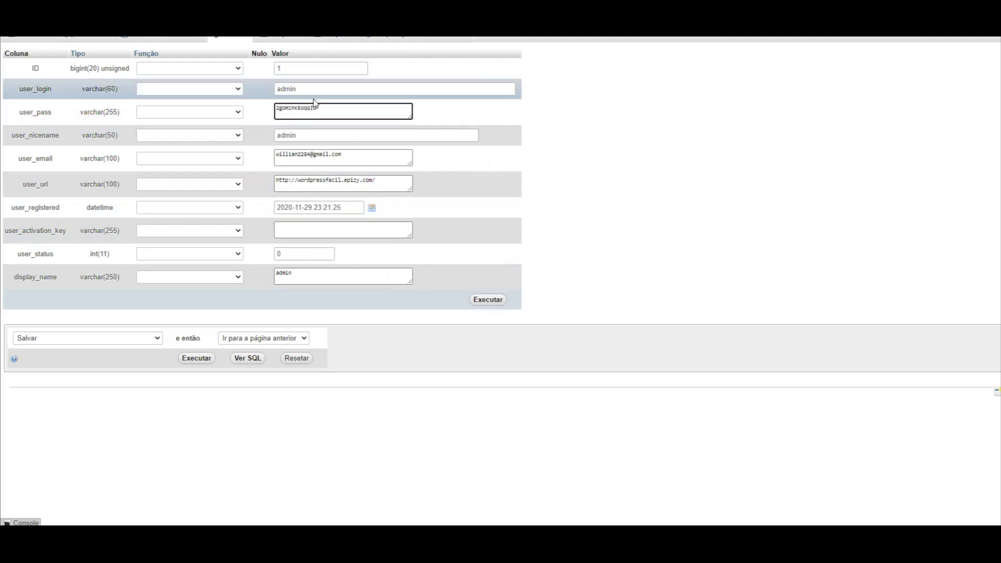
left_click(222, 112)
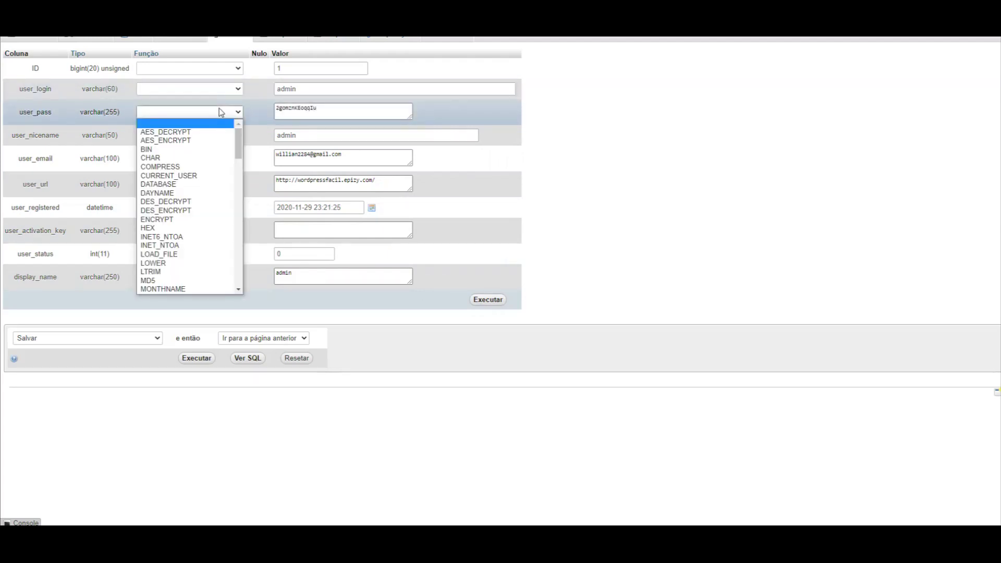
key("m")
scroll(161, 266, "down", 1)
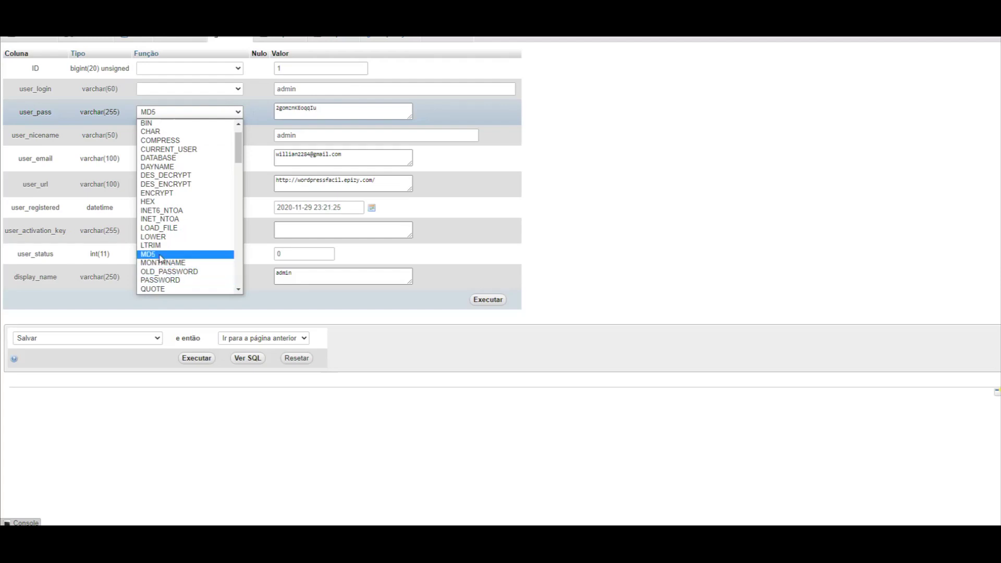
left_click(156, 255)
left_click(488, 299)
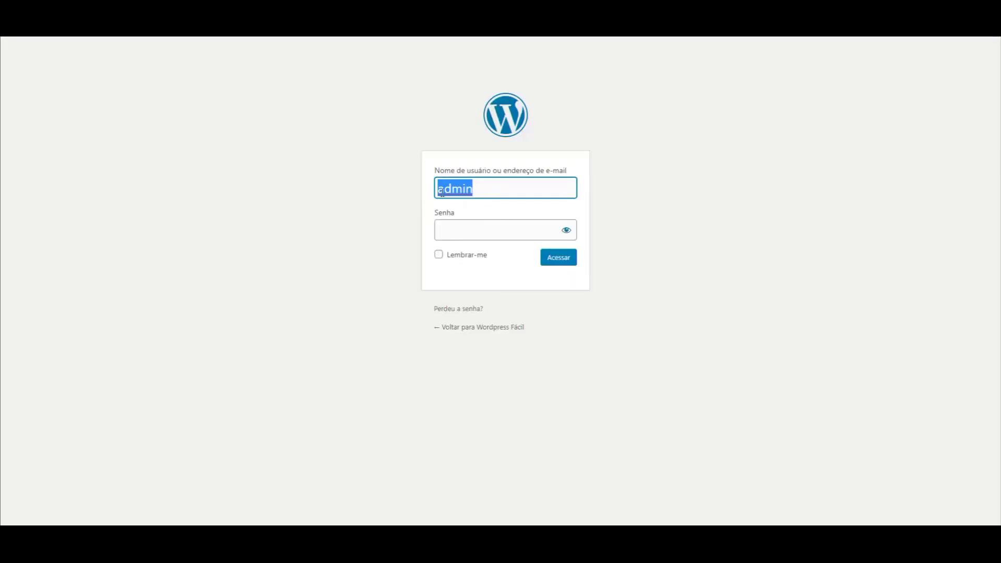
Step: Log in to WordPress admin with the new admin password and let the browser remember it
left_click(463, 233)
key("ctrl+v")
left_click(556, 259)
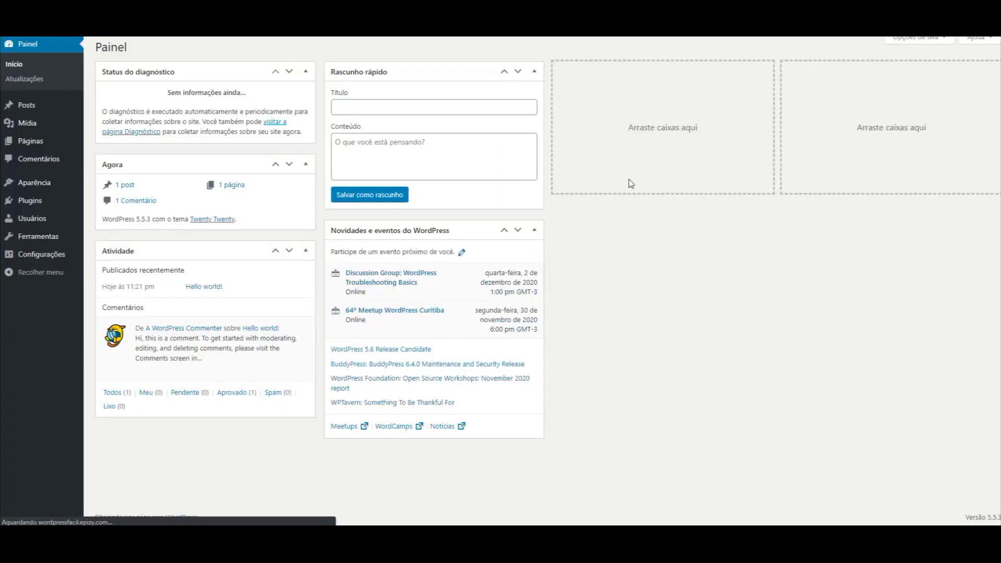
left_click(736, 173)
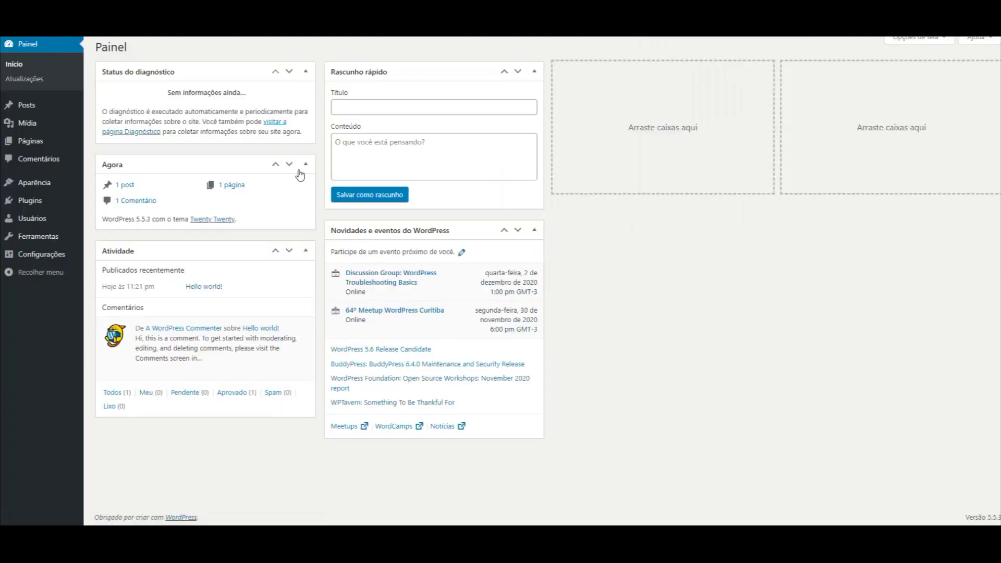
Step: Save the General Settings page without changes
mouse_move(23, 256)
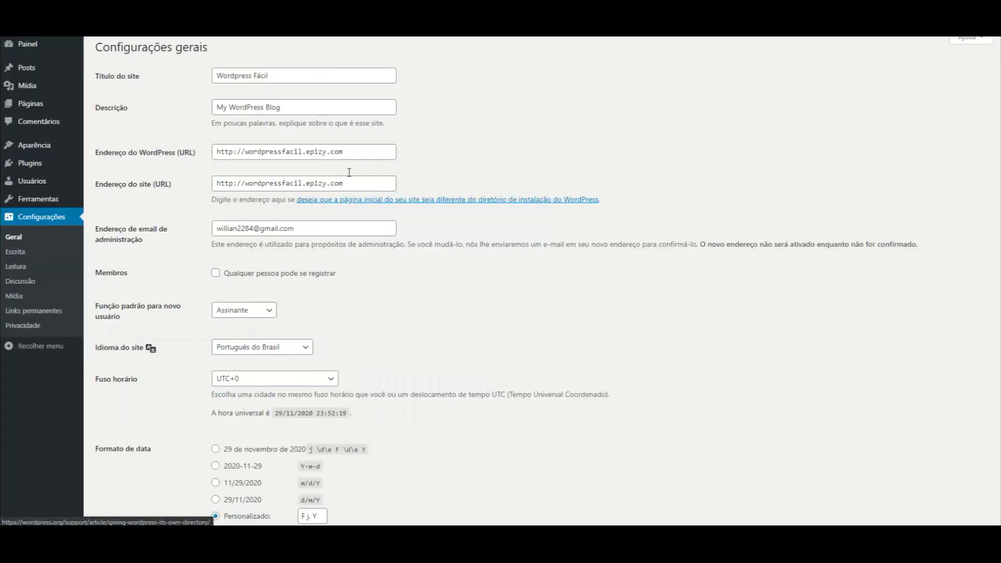
scroll(188, 244, "down", 4)
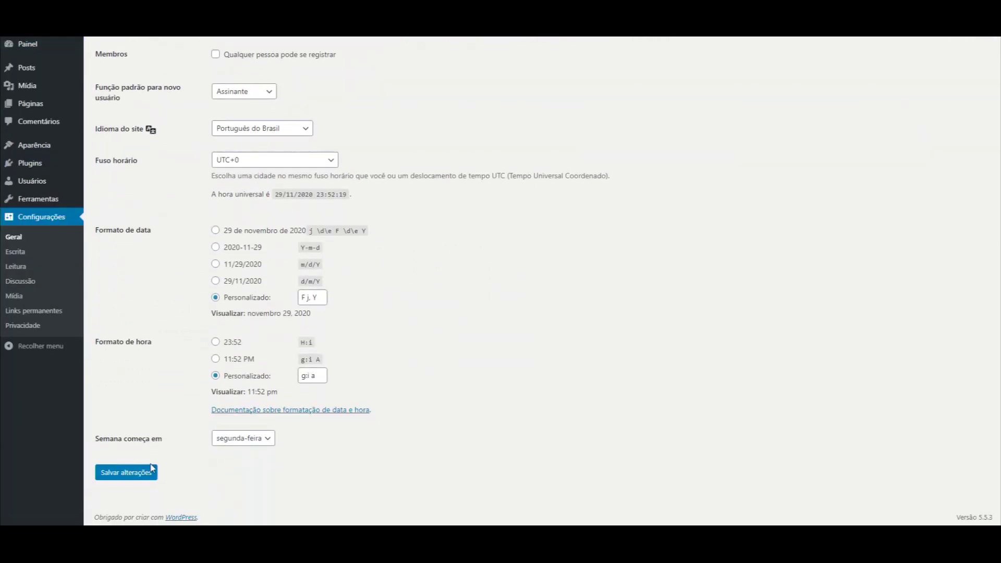
left_click(137, 472)
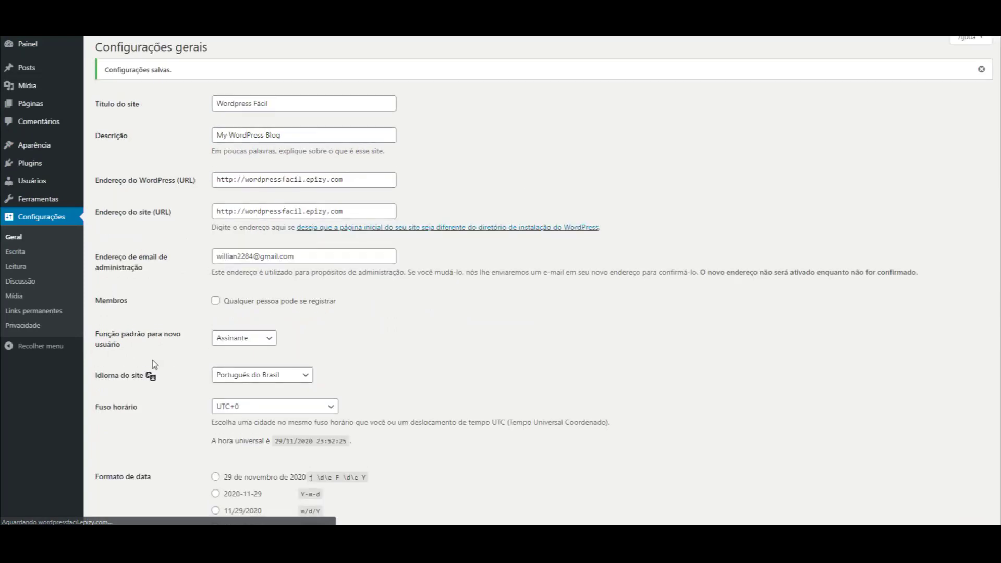
Step: Switch permalinks to the Post name structure (/%postname%/) and save
left_click(47, 311)
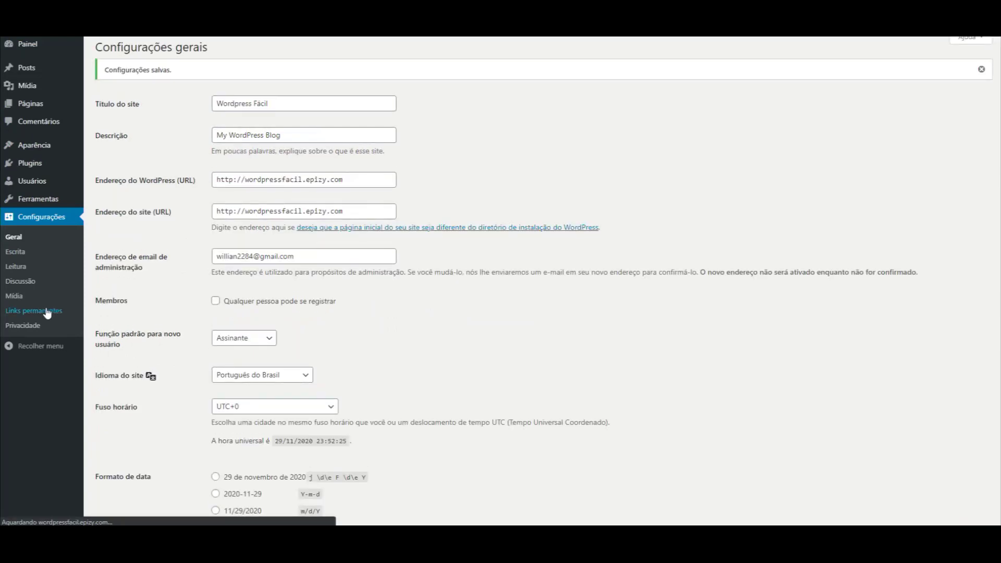
left_click(99, 253)
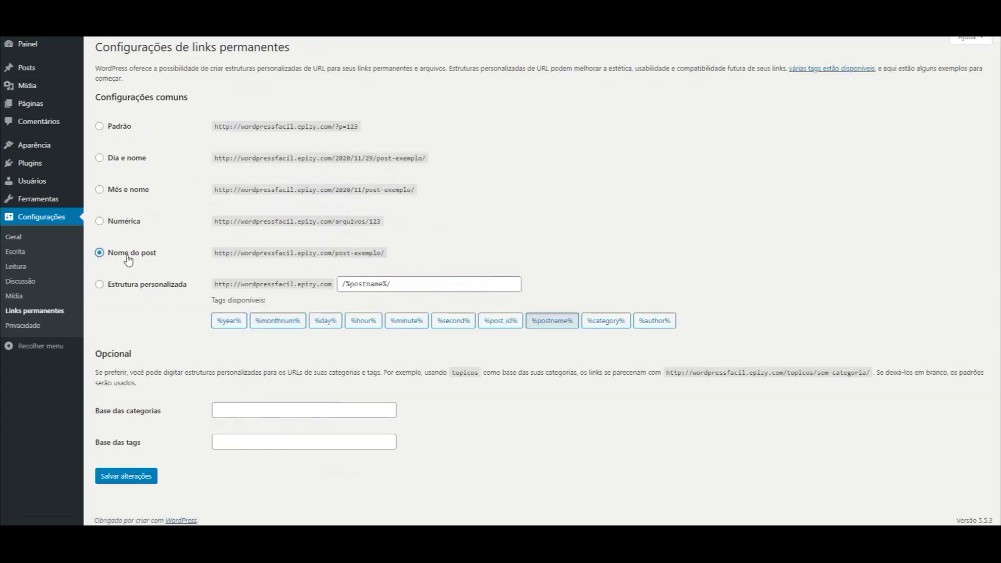
left_click(126, 476)
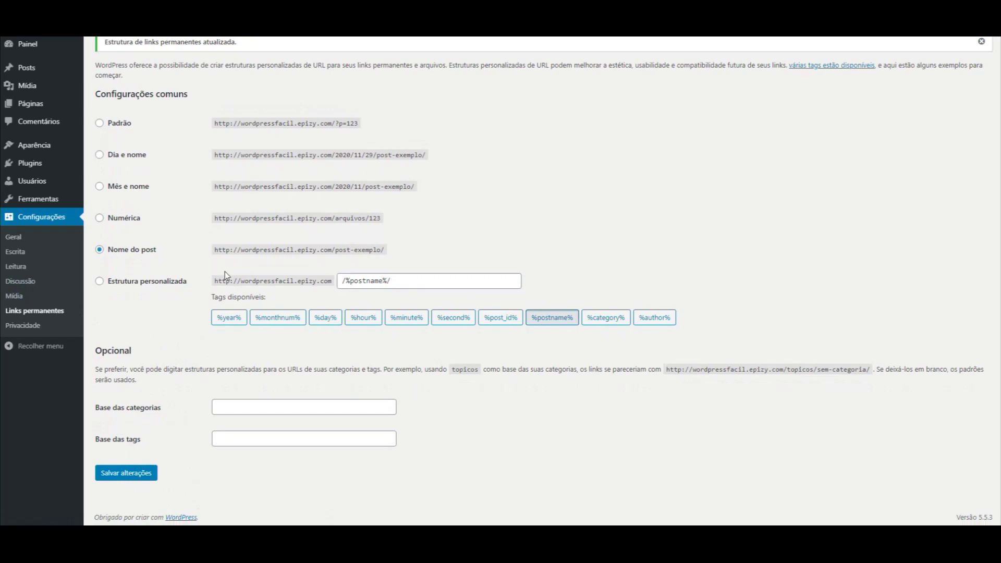
left_click(13, 236)
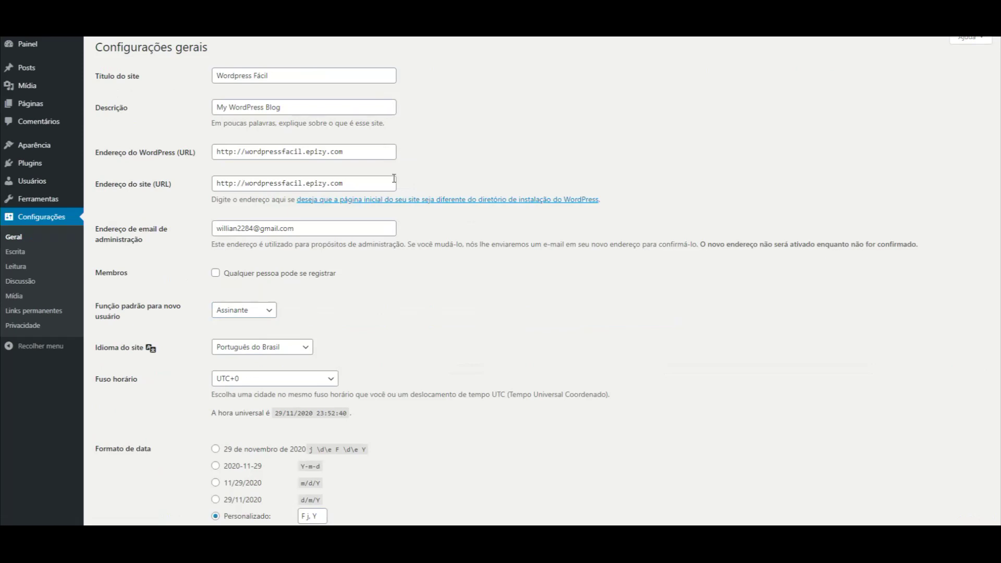
Step: End both the WordPress Address and Site Address with /novo, then go to Online File Manager
left_click(364, 153)
type("/novo")
key("Tab")
key("End")
type("/")
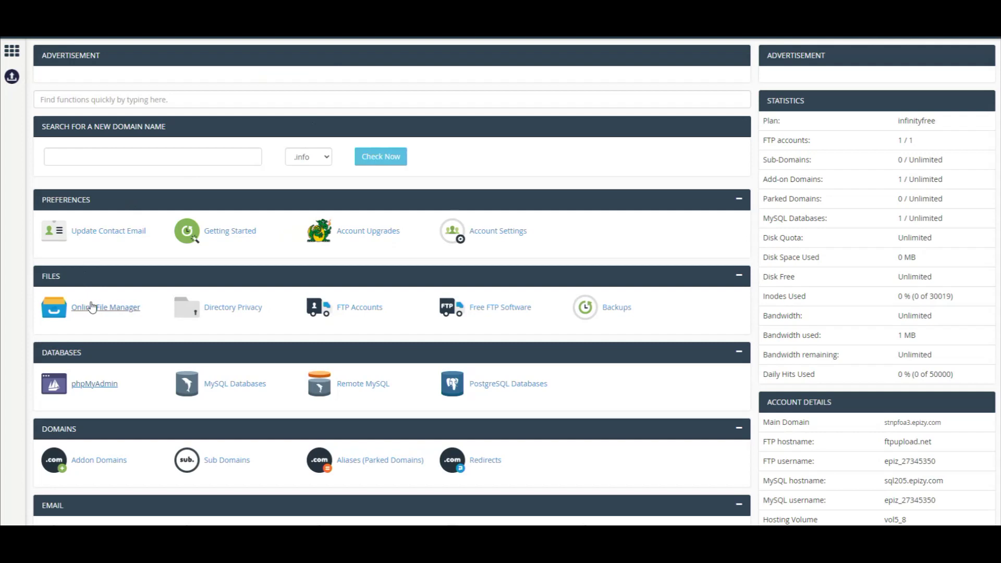
left_click(92, 306)
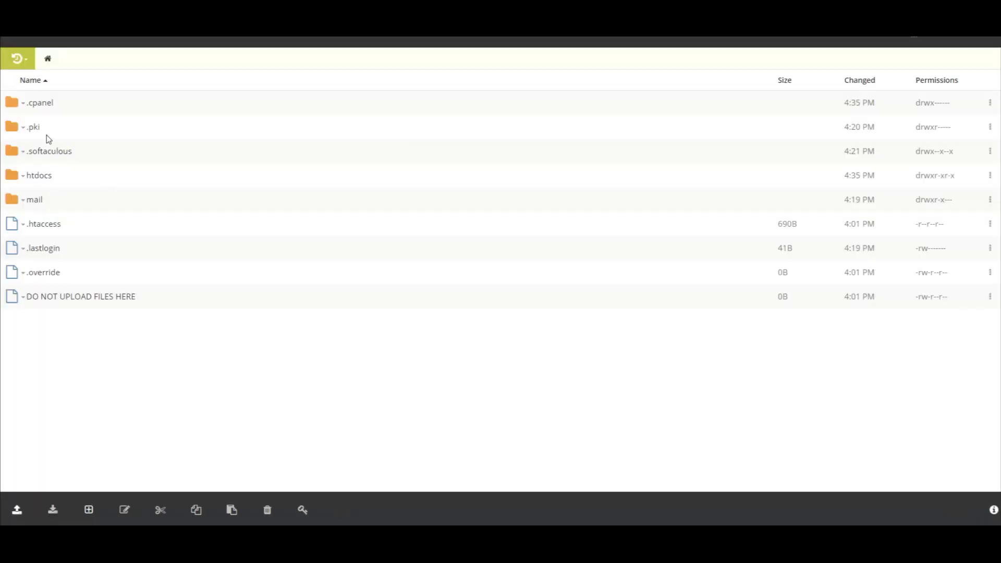
Step: Create an empty file named novo at the account root
right_click(65, 379)
left_click(96, 394)
type("novo")
key("Return")
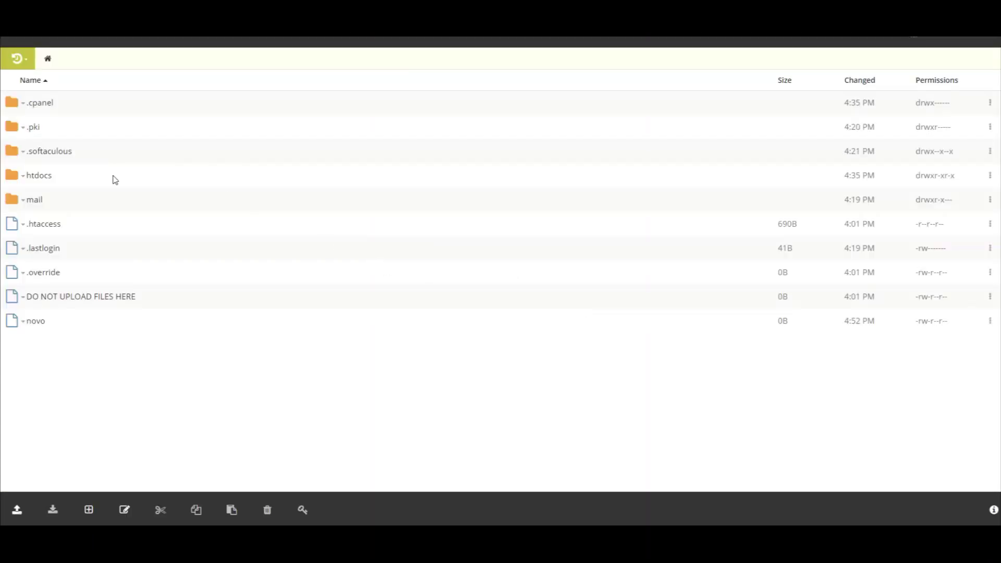
Step: Check the empty novo folder inside htdocs, then delete novo from the WordPress Address
left_click(34, 177)
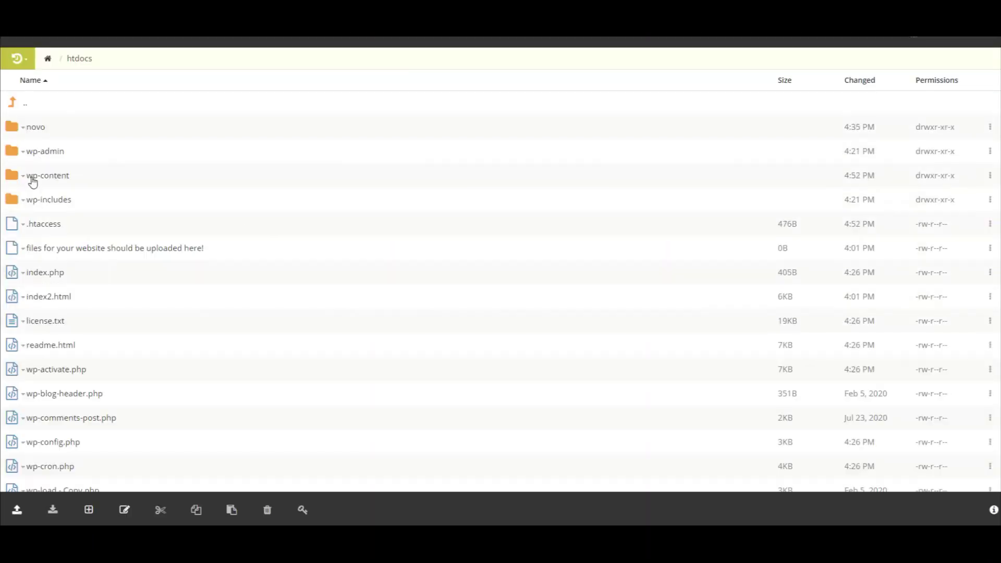
left_click(35, 128)
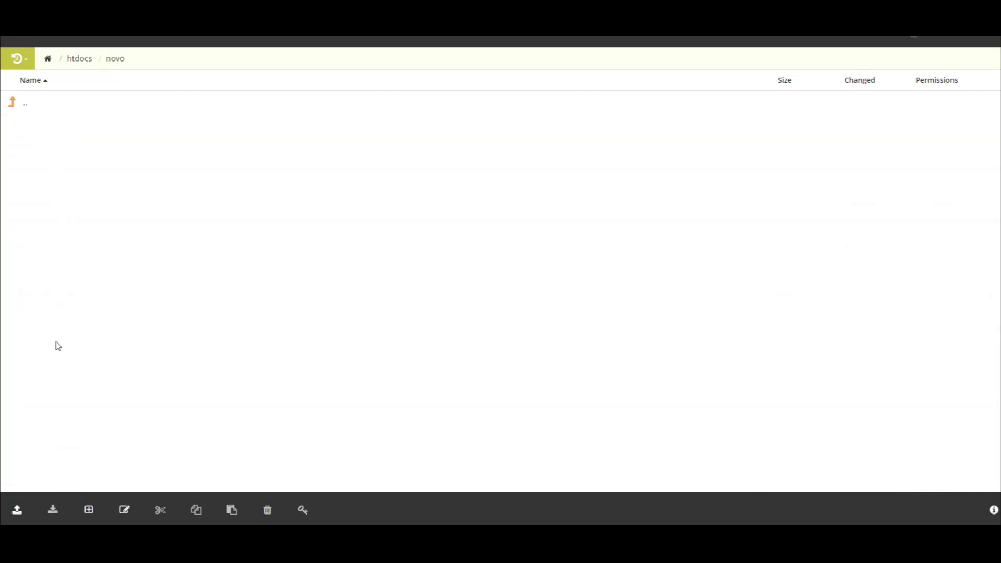
left_click(69, 61)
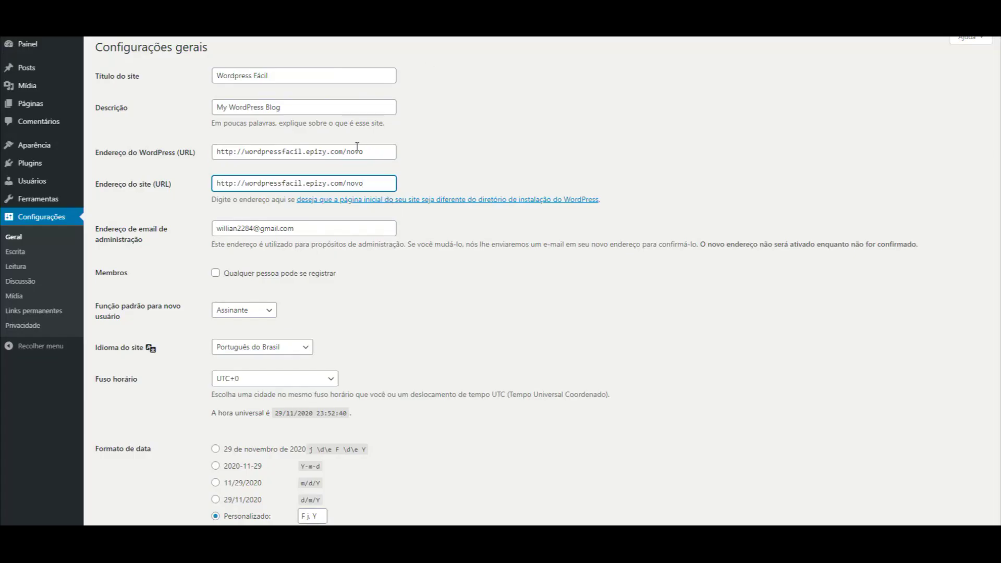
double_click(357, 150)
key("BackSpace")
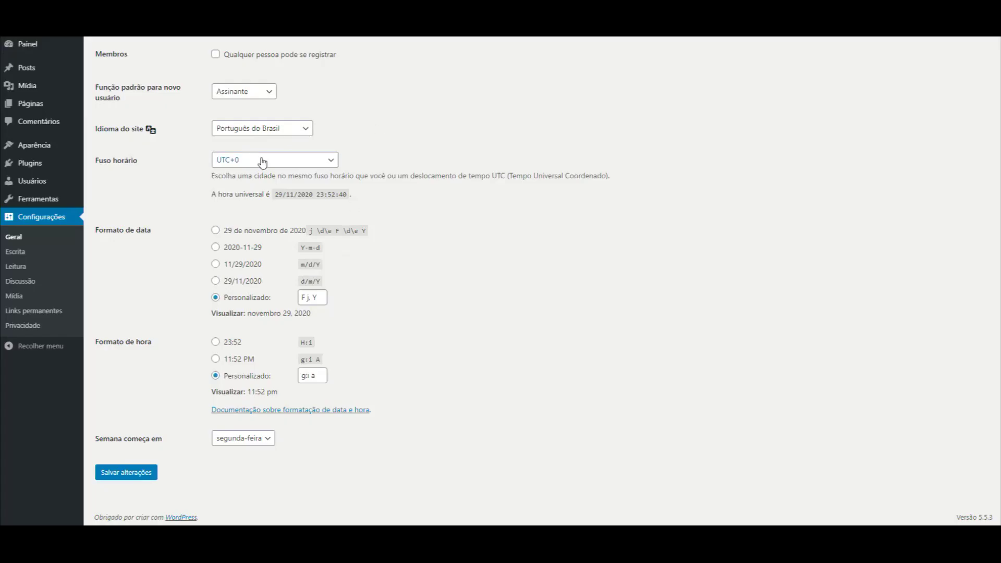
Step: Scroll through General Settings to review both site addresses
scroll(261, 161, "up", 5)
scroll(306, 189, "down", 1)
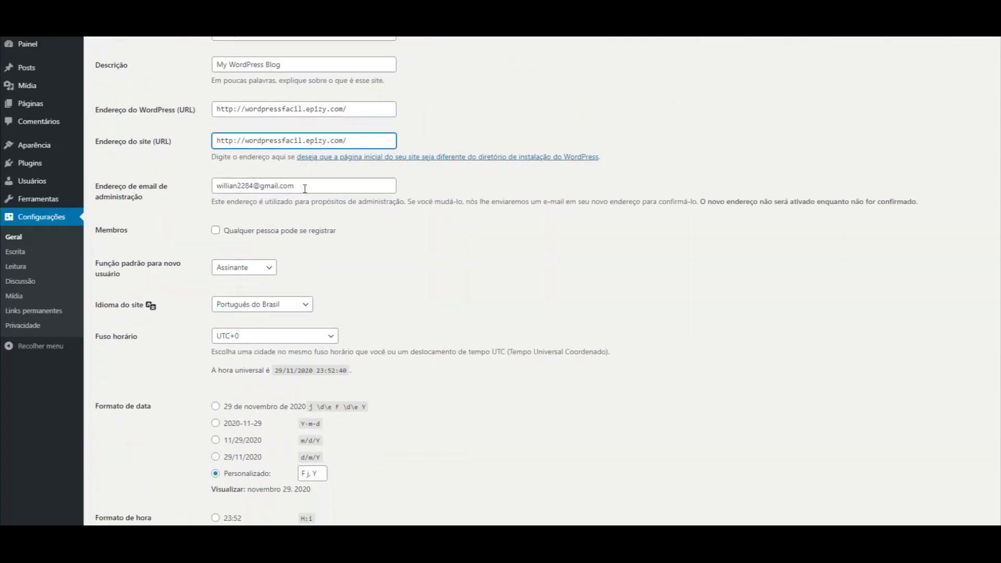
scroll(306, 189, "down", 1)
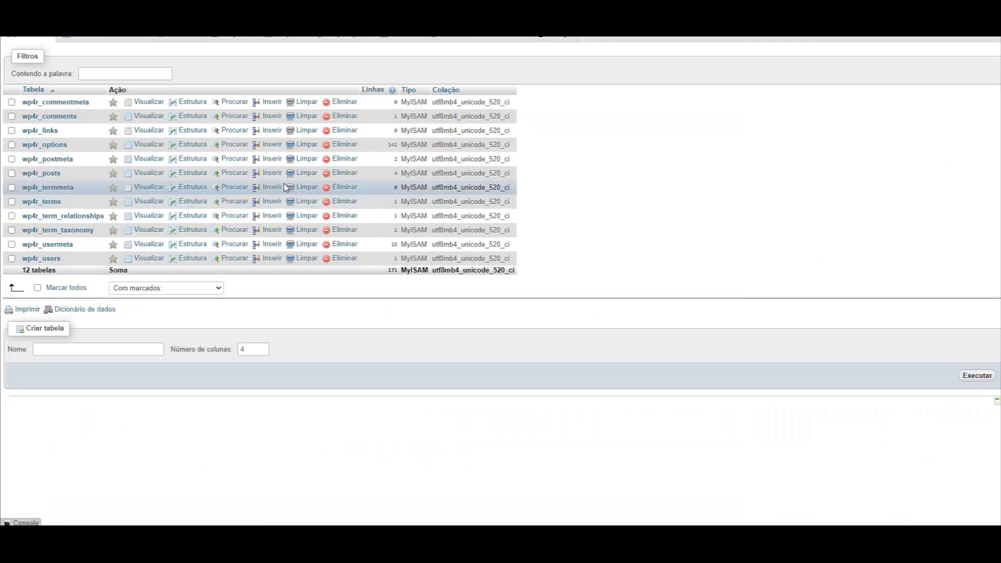
Step: Open wp4r_options in a new tab to review the siteurl and home values
right_click(43, 150)
left_click(86, 151)
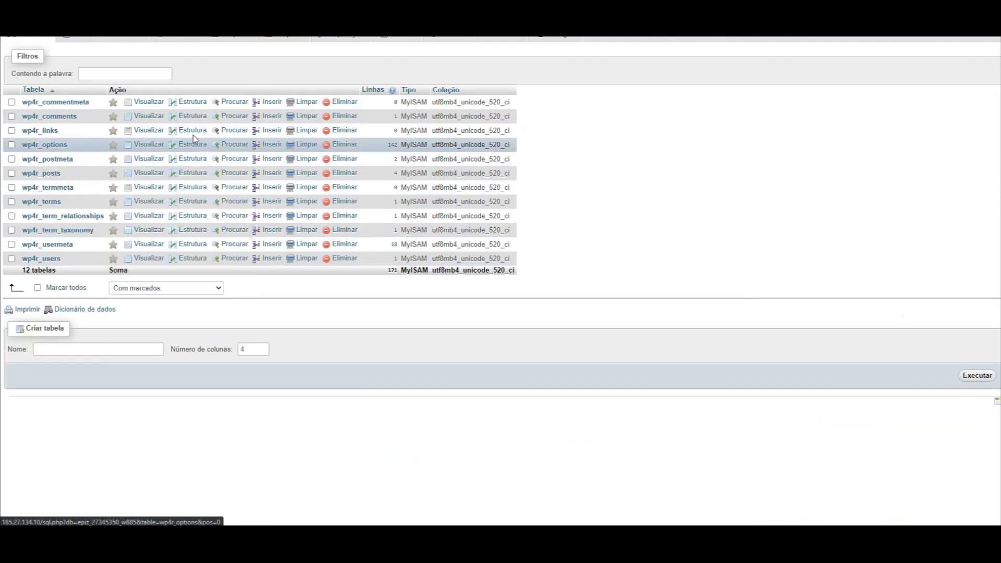
key("ctrl+Tab")
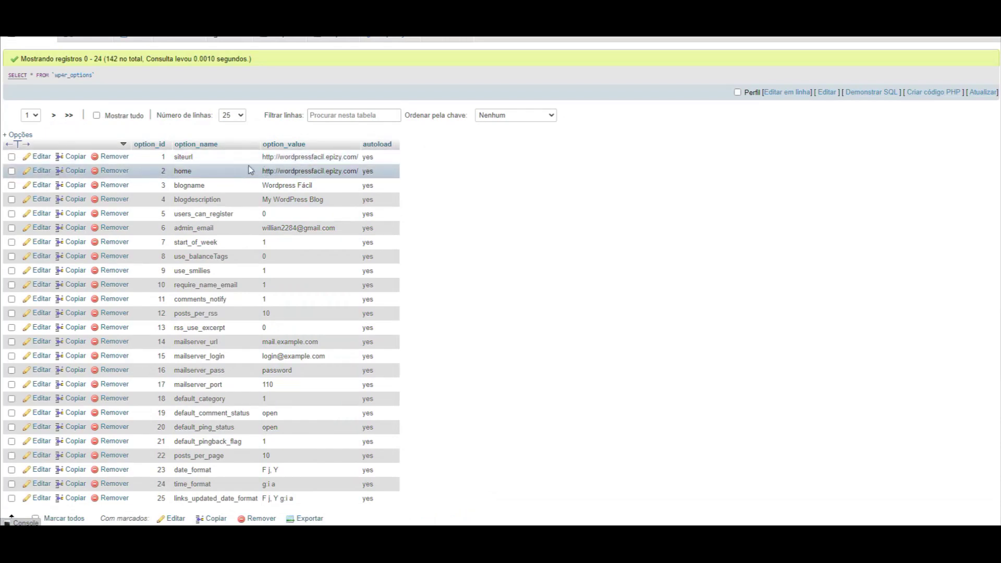
key("ctrl+Tab")
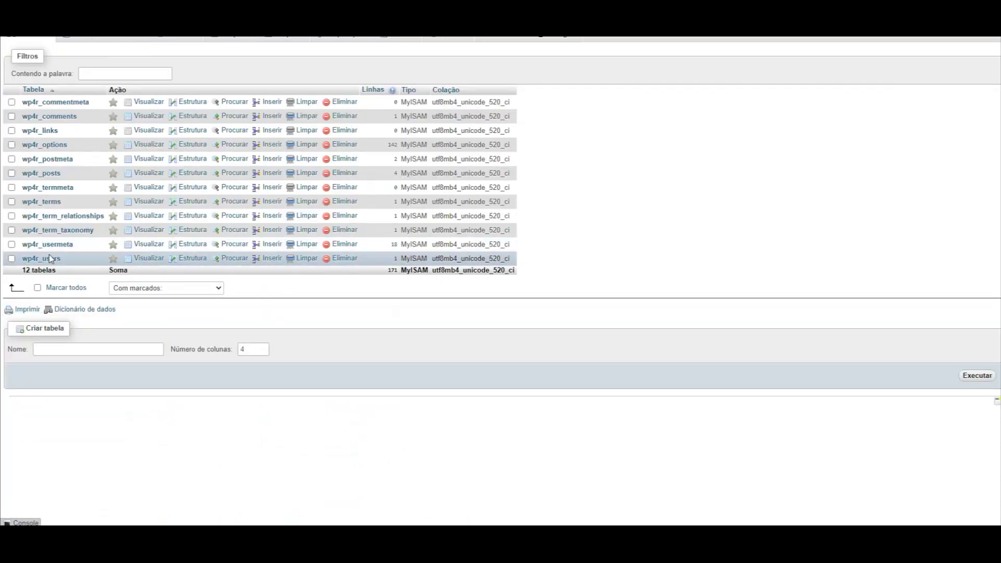
Step: Open wp4r_users in a new tab and edit the admin row, viewing user_pass functions without choosing one
right_click(51, 256)
left_click(85, 269)
key("ctrl+Tab")
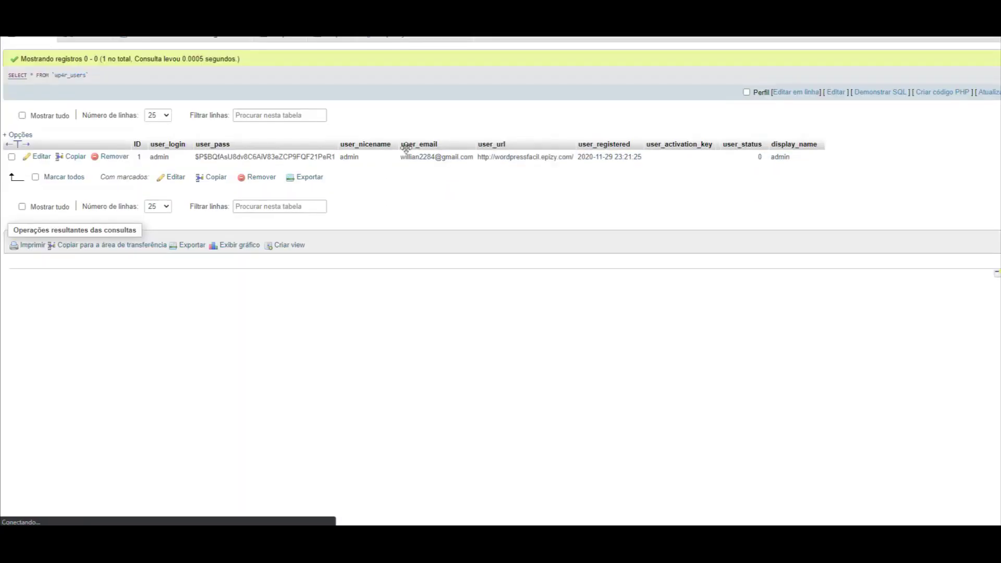
left_click(42, 157)
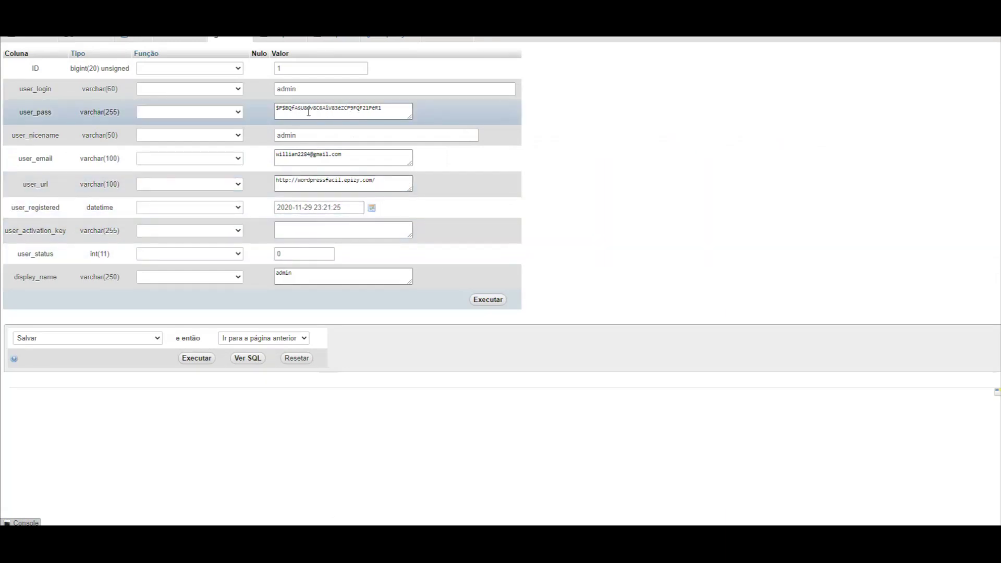
left_click(205, 116)
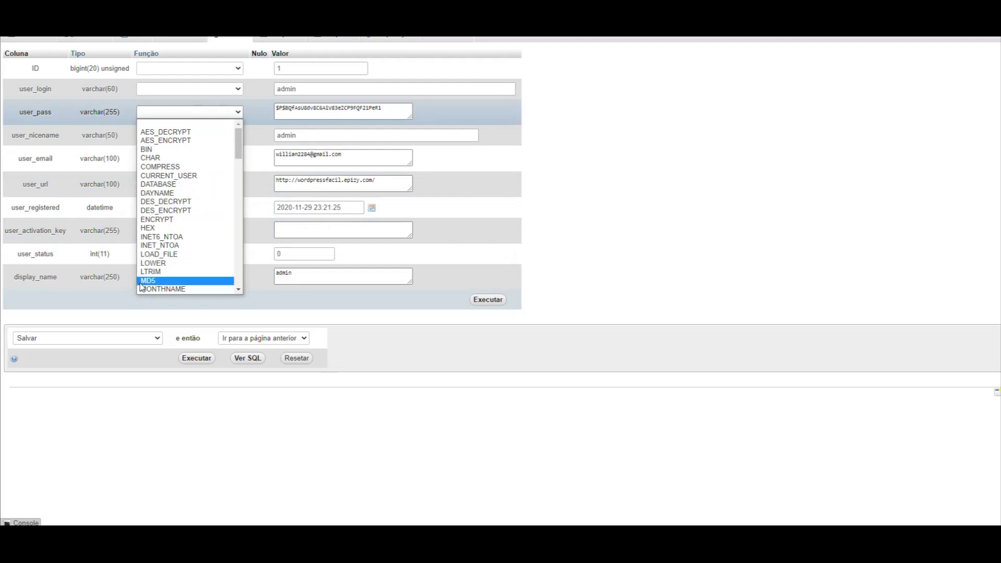
left_click(546, 208)
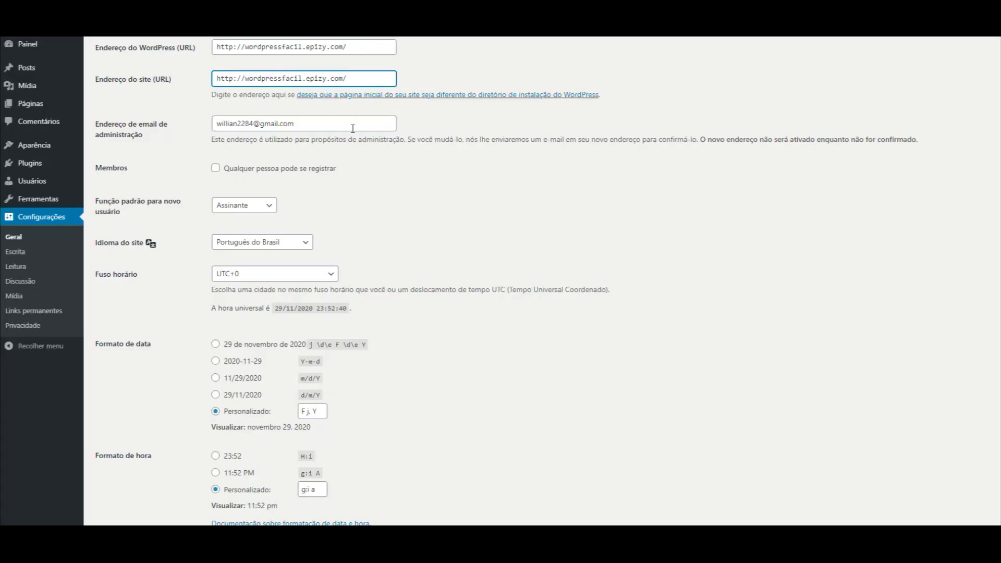
Step: Scroll up in the Online File Manager to view the htdocs listing with the novo folder
scroll(367, 136, "up", 3)
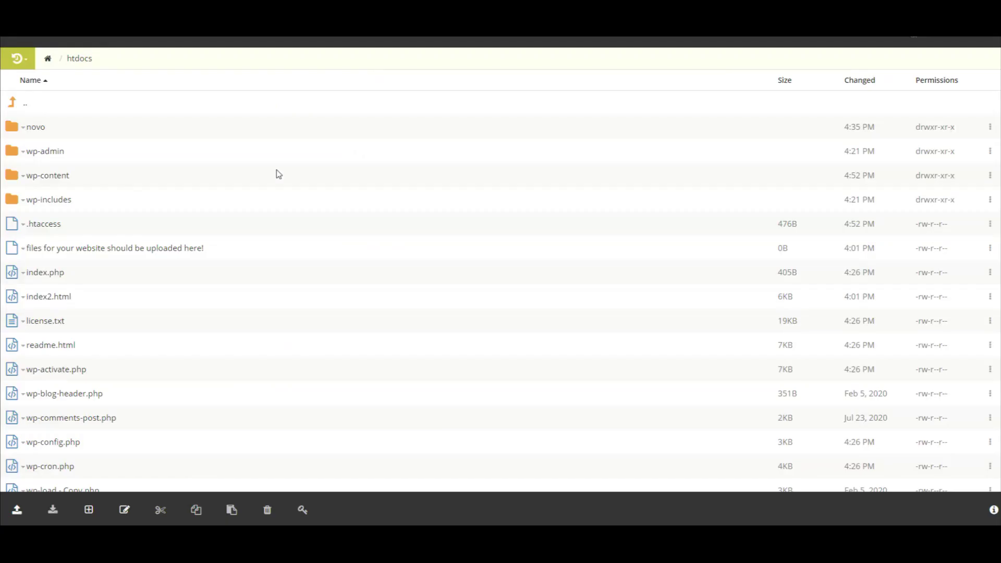
Step: Open the htdocs .htaccess in the editor, with the cursor at the end of 'RewriteBase /'
right_click(44, 229)
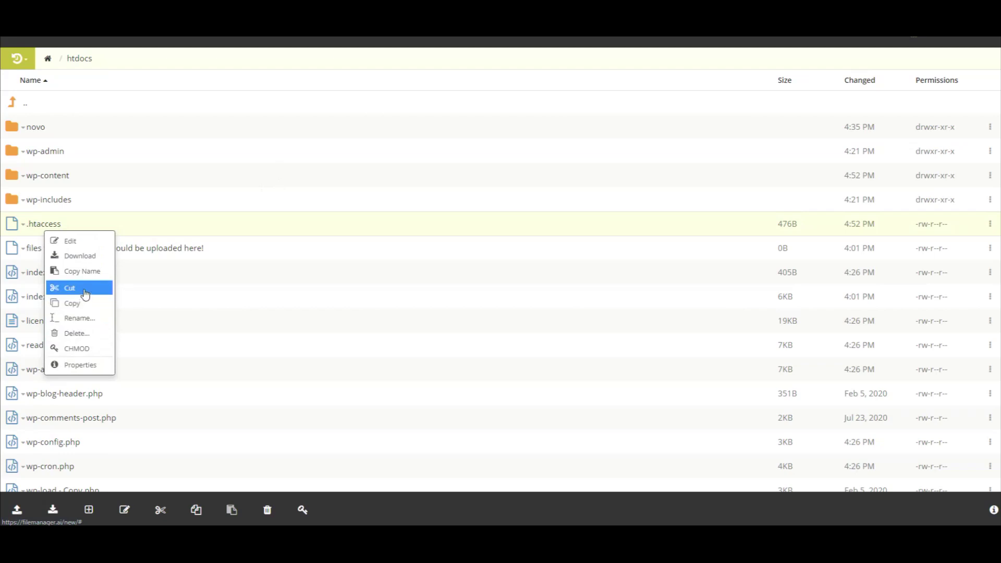
left_click(87, 243)
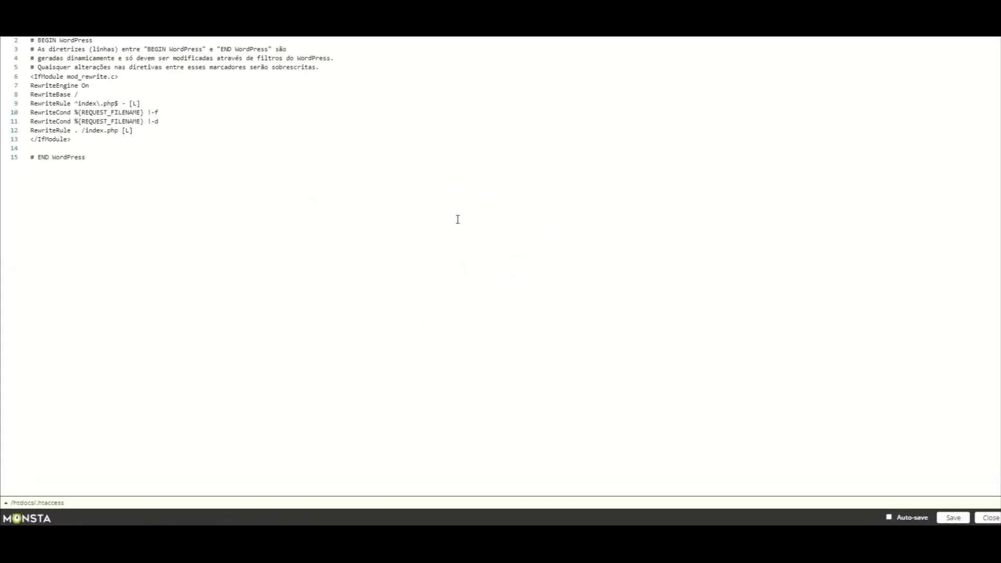
left_click(85, 94)
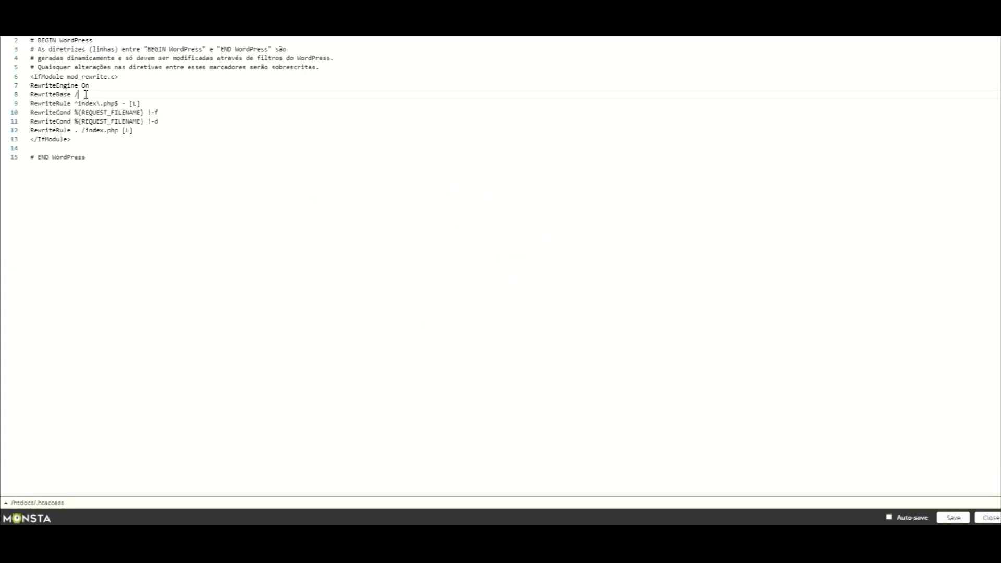